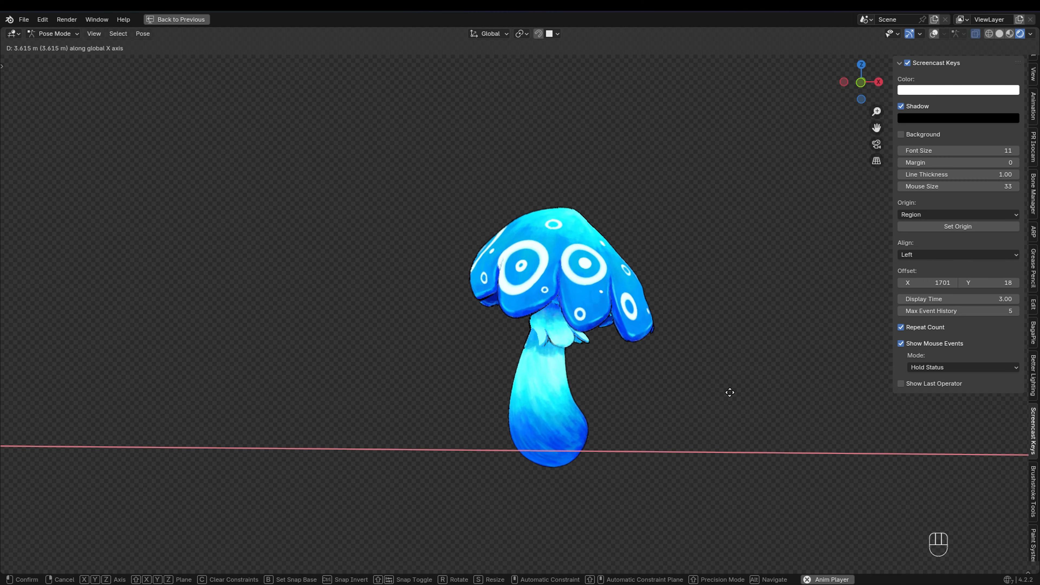
# - Test-move the rigged mushroom from another viewing angle to preview its wiggle motion, keeping its original position
pyautogui.moveTo(619, 360); pyautogui.dragTo(451, 471, button='middle')
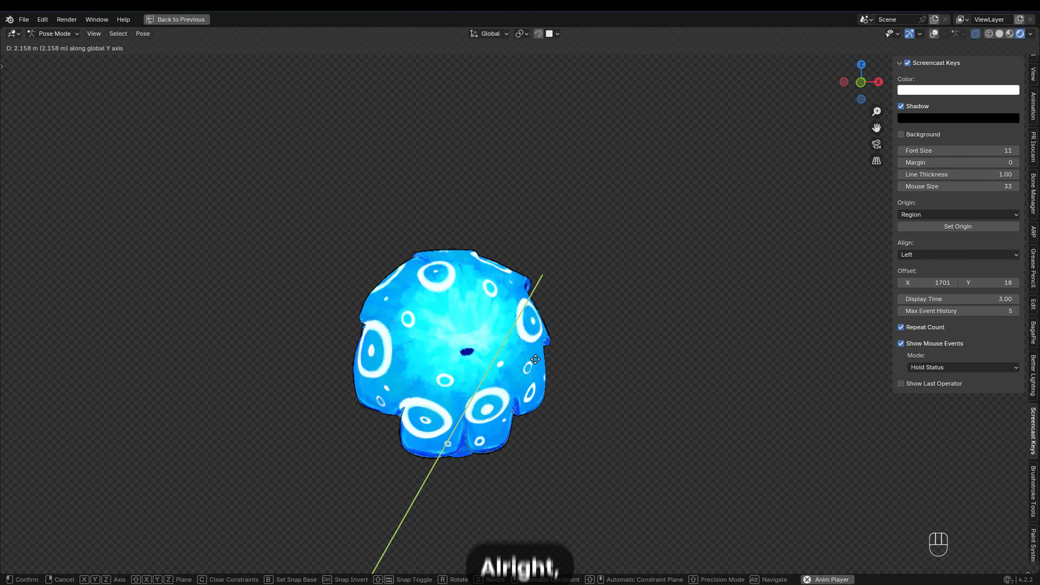
pyautogui.click(569, 327)
pyautogui.press('g')
pyautogui.rightClick(699, 212)
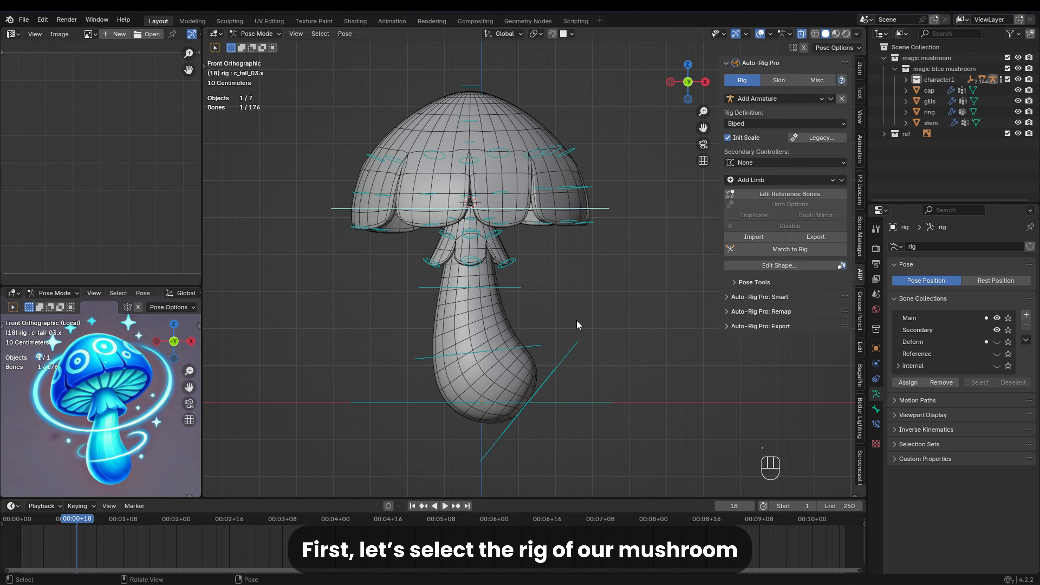
# - Save the file, set the animation's end frame to 24 and fit the timeline to the shortened range
pyautogui.press('q')
pyautogui.click(579, 318)
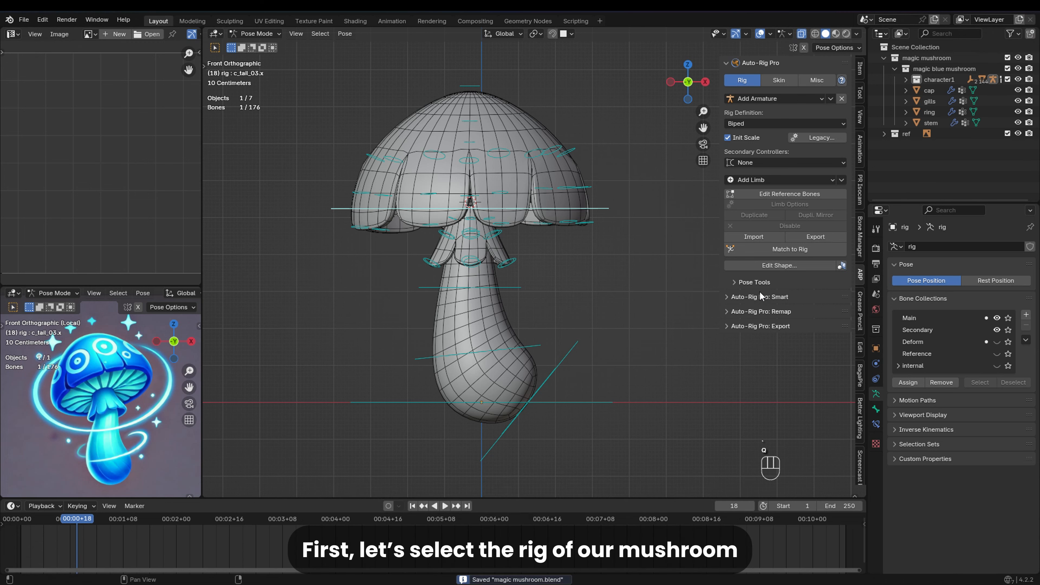
pyautogui.click(858, 506)
pyautogui.doubleClick(856, 507)
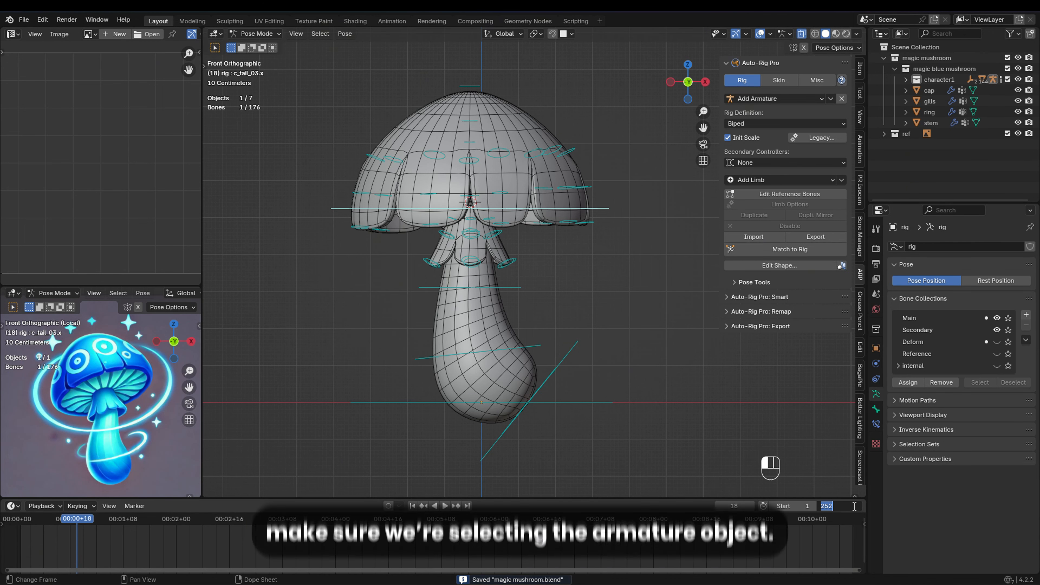
pyautogui.write('24')
pyautogui.press('Return')
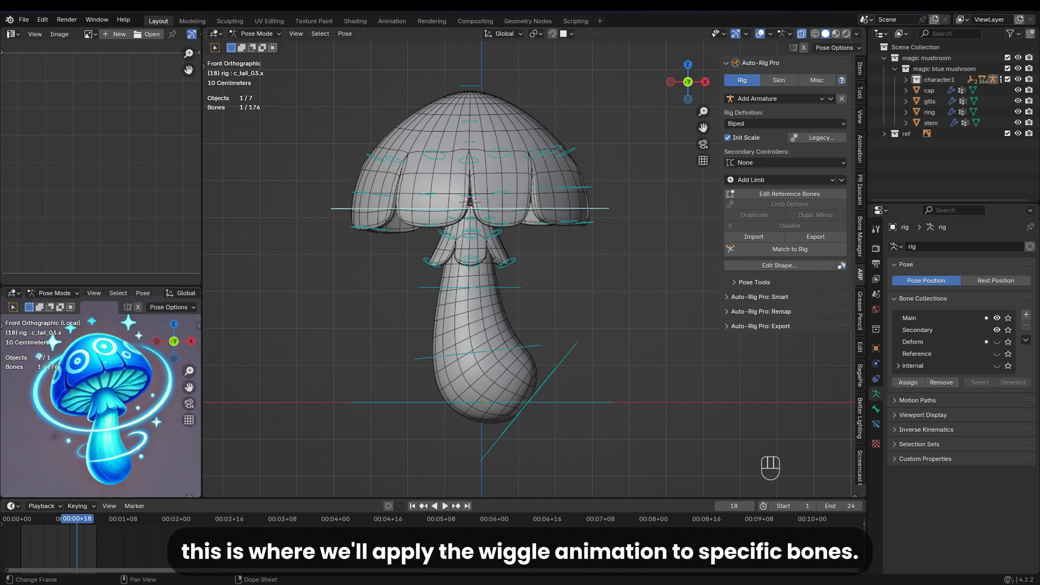
pyautogui.press('Home')
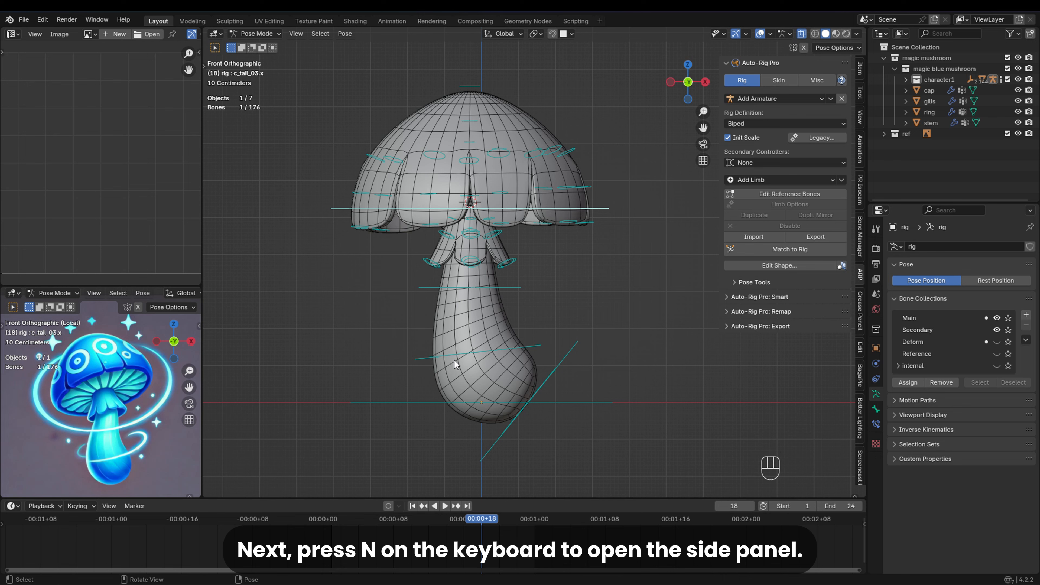
pyautogui.click(109, 506)
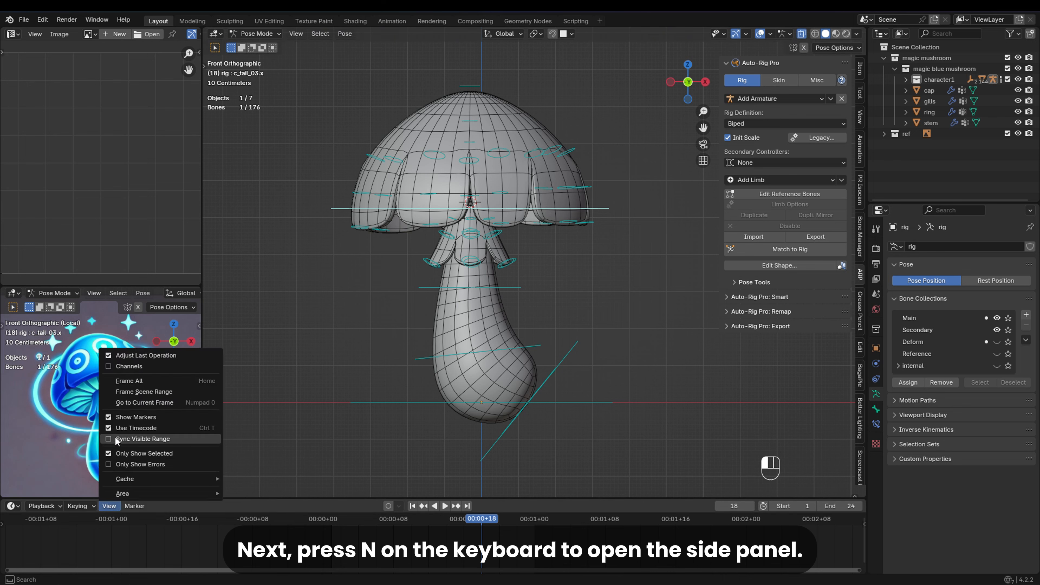
pyautogui.click(119, 427)
pyautogui.click(109, 506)
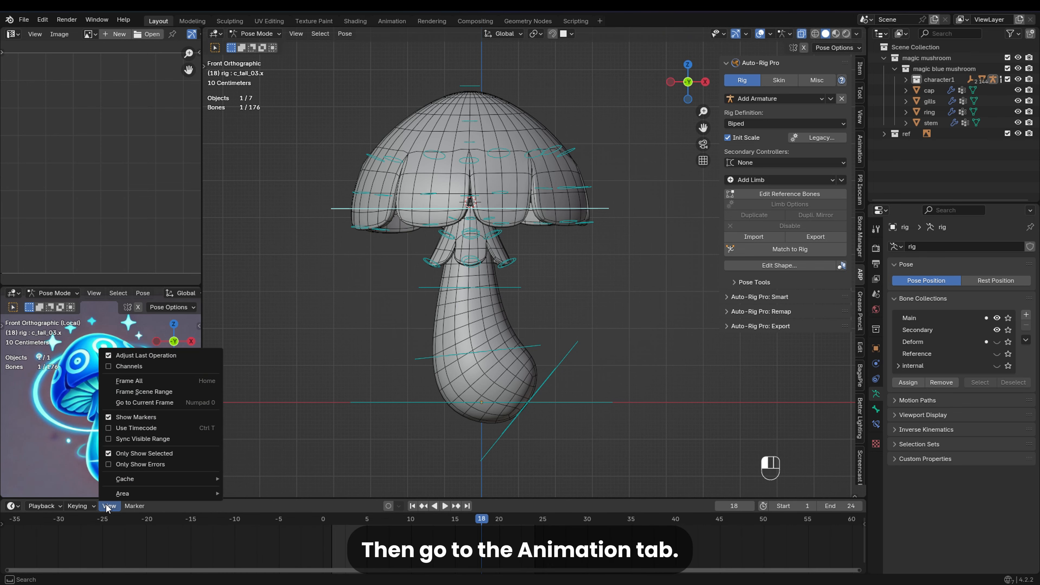
pyautogui.click(140, 428)
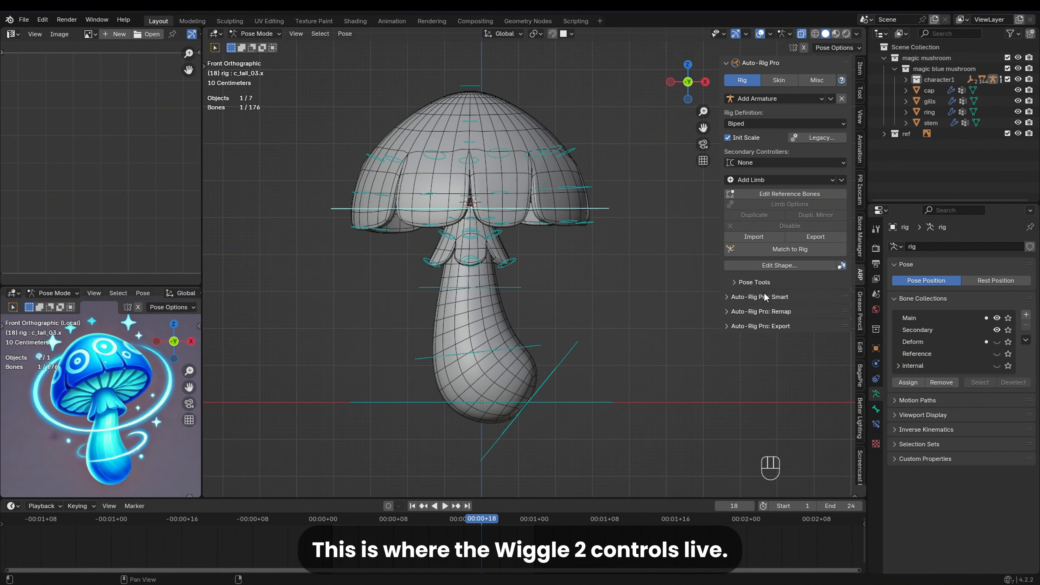
# - Show the Wiggle 2 animation controls for the rig and save the file
pyautogui.click(861, 150)
pyautogui.press('q')
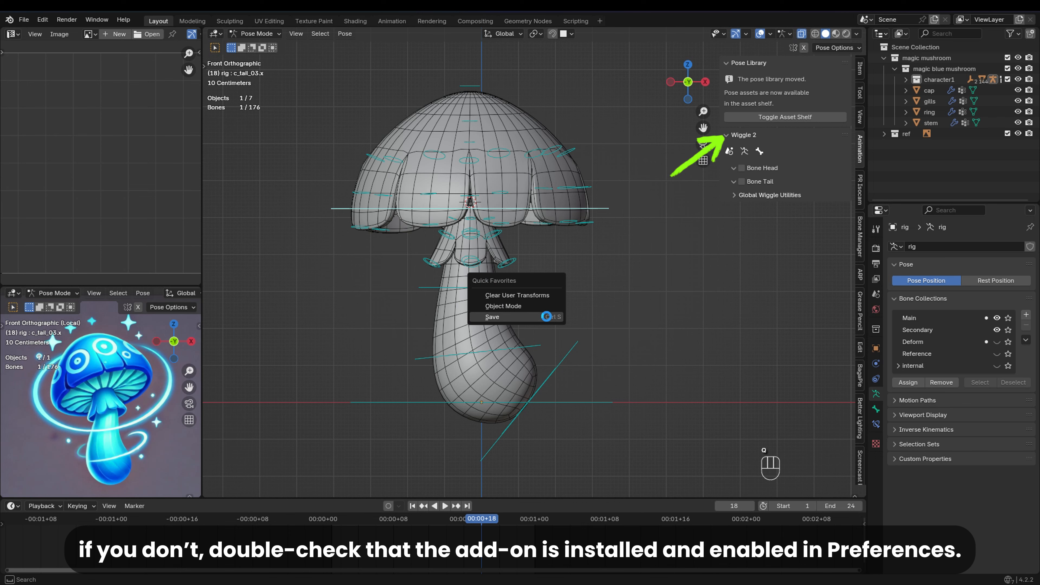
pyautogui.click(548, 319)
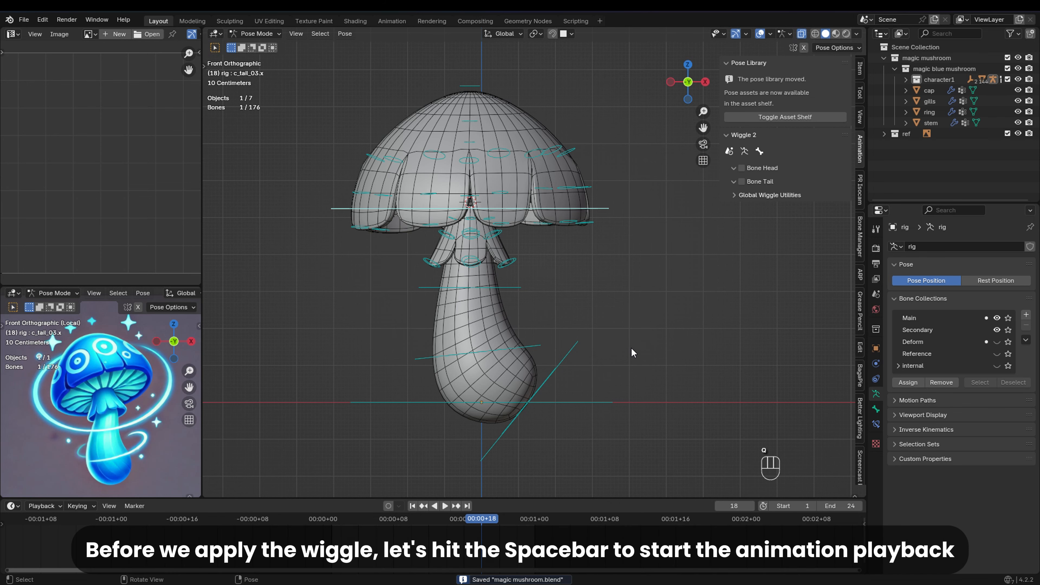
# - Start animation playback and enable Bone Tail wiggle on the bone at the very top of the cap
pyautogui.press('space')
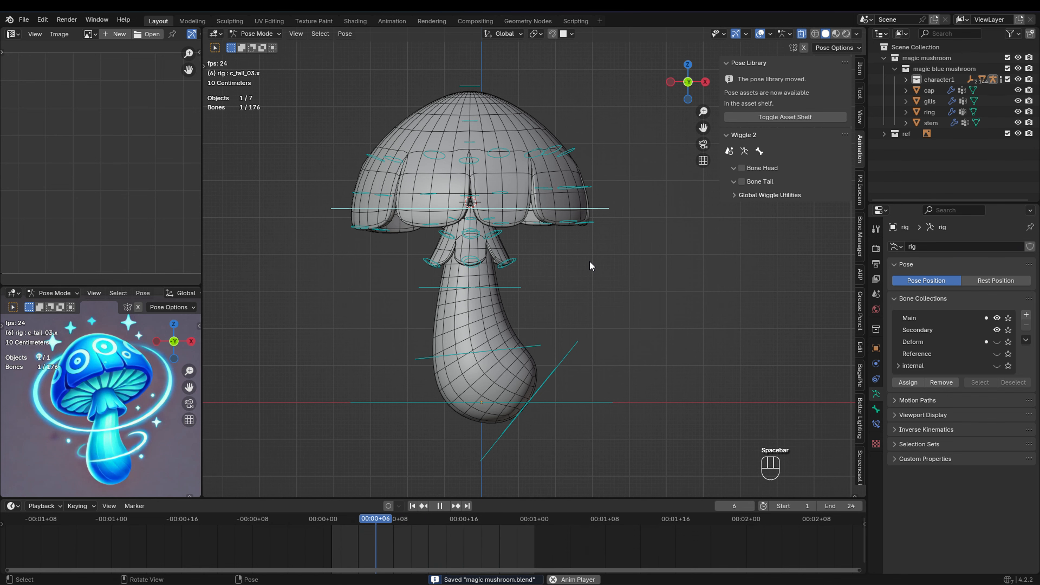
pyautogui.click(478, 88)
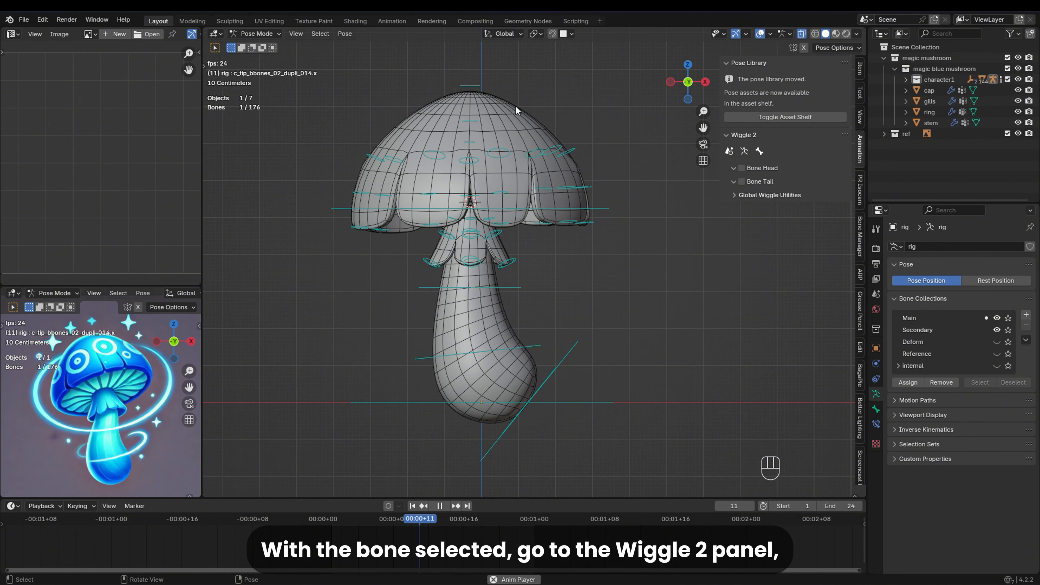
pyautogui.click(742, 181)
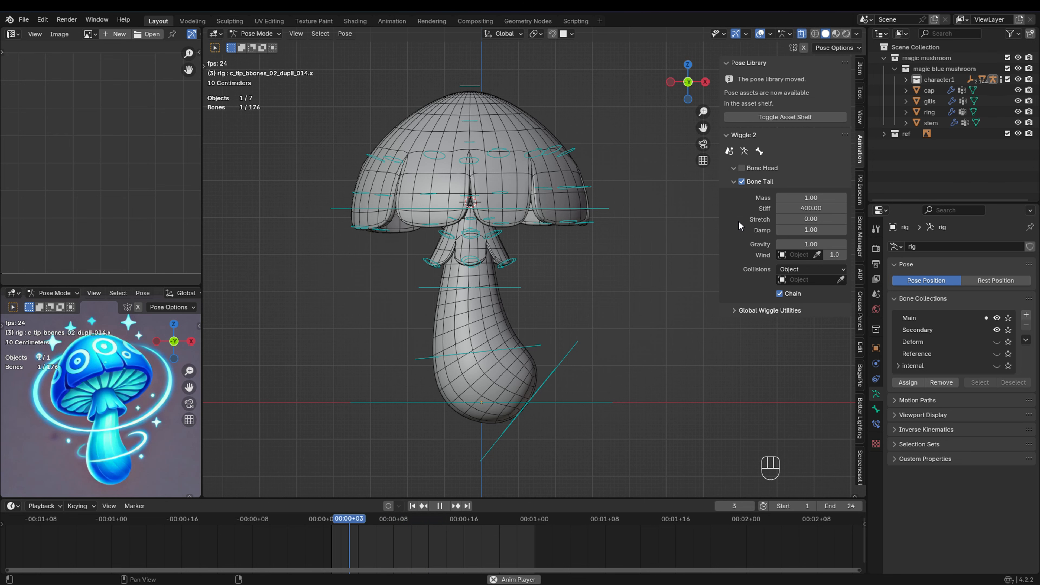
# - Hide and reveal the root bone, and test-move it to preview the wiggle at the cap's tip
pyautogui.press('h')
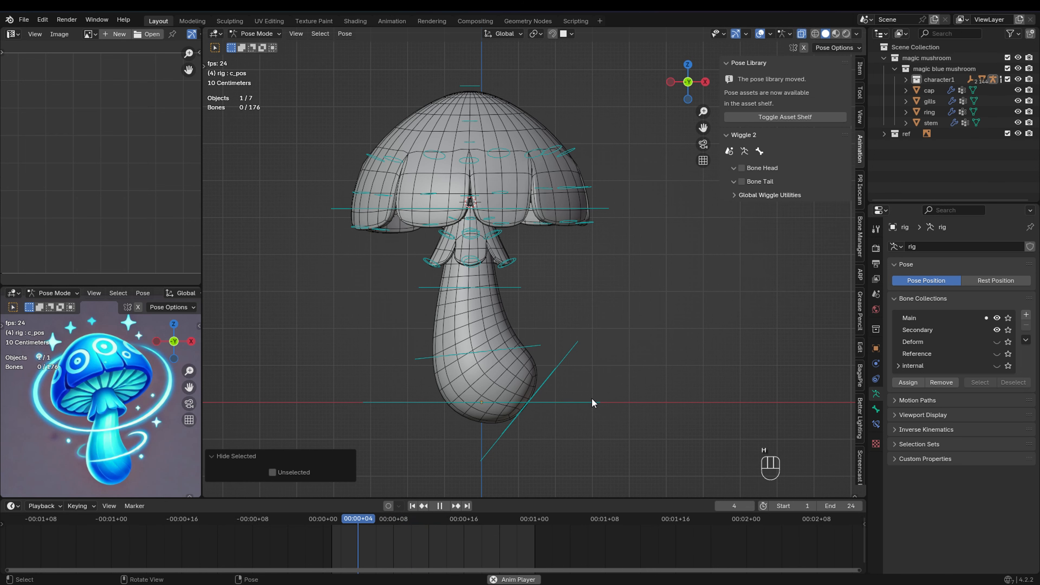
pyautogui.hotkey('alt', 'h')
pyautogui.press('g')
pyautogui.rightClick(641, 388)
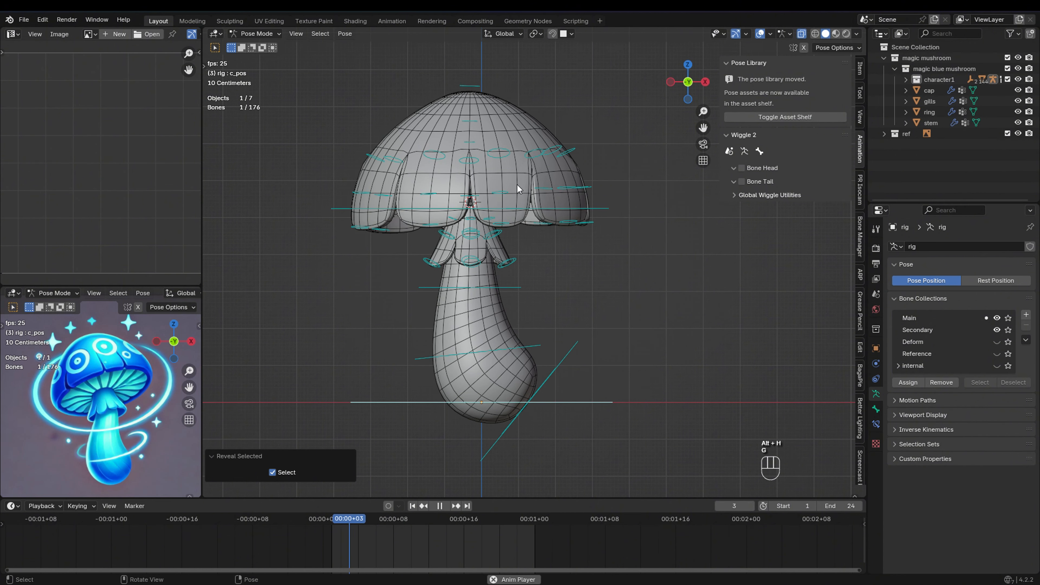
# - Enable Bone Tail wiggle on the bone just below the cap's tip and test it by moving the root bone
pyautogui.click(472, 117)
pyautogui.click(742, 181)
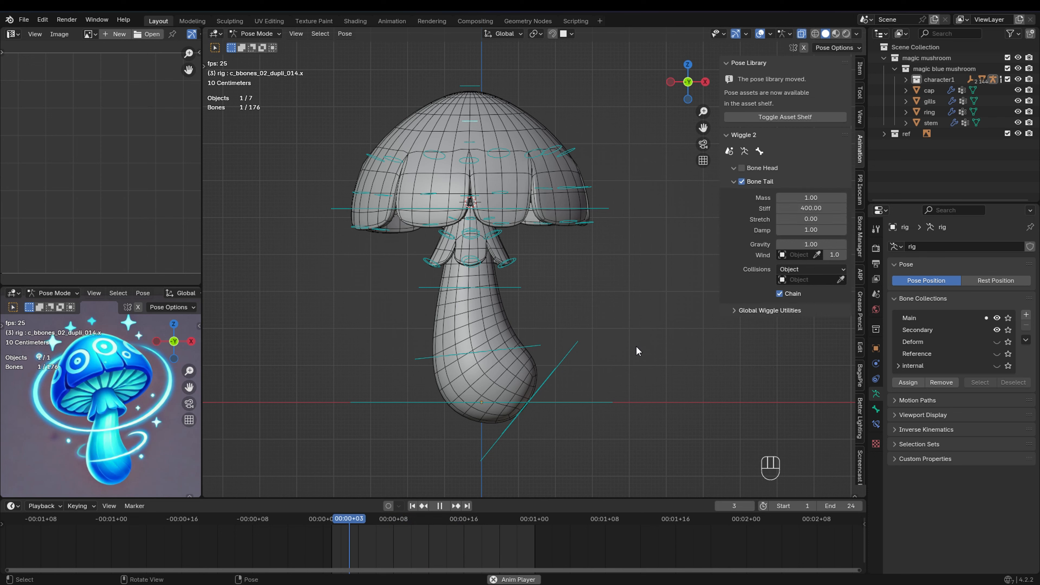
pyautogui.click(617, 401)
pyautogui.press('g')
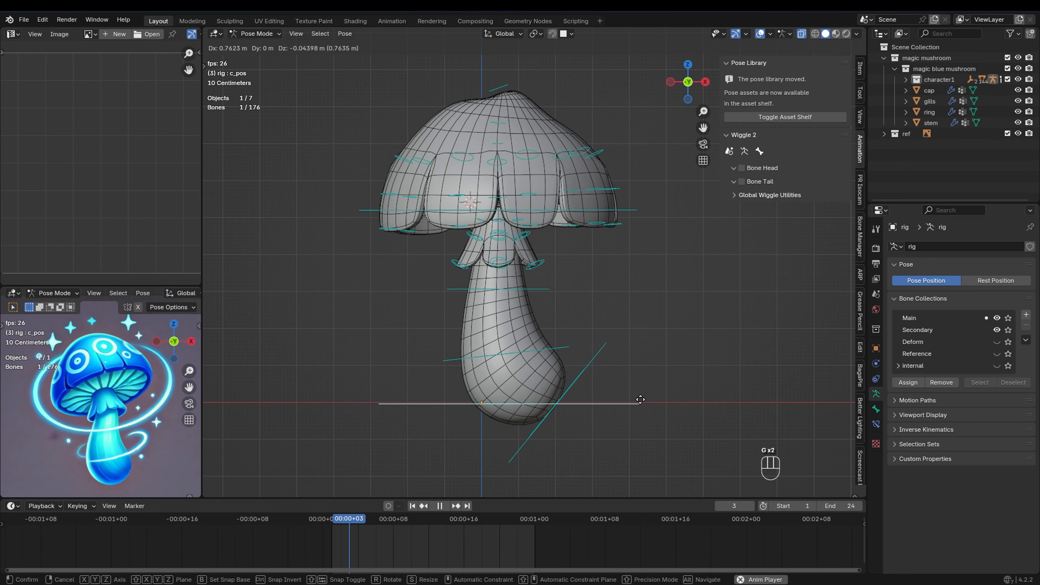
pyautogui.rightClick(639, 396)
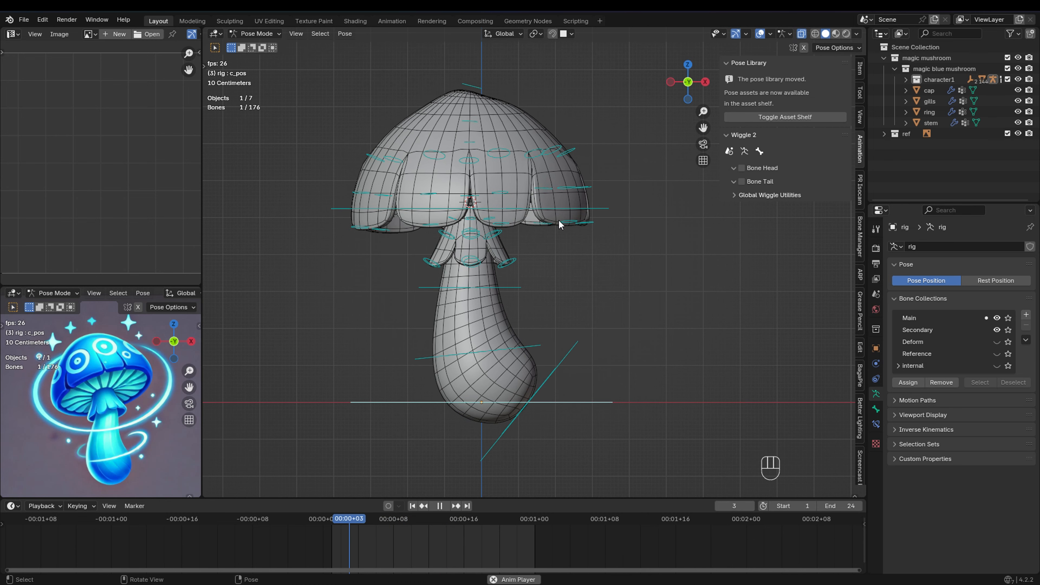
pyautogui.click(617, 402)
pyautogui.press('g')
pyautogui.rightClick(593, 397)
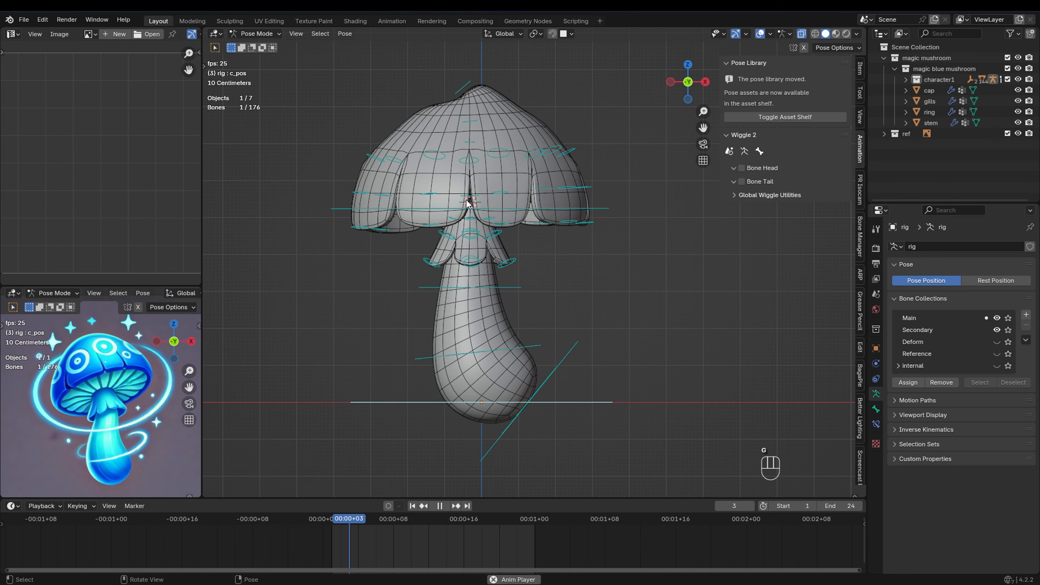
# - Check the wiggle settings of the bone below the cap's tip and test-move the root bone again
pyautogui.click(468, 142)
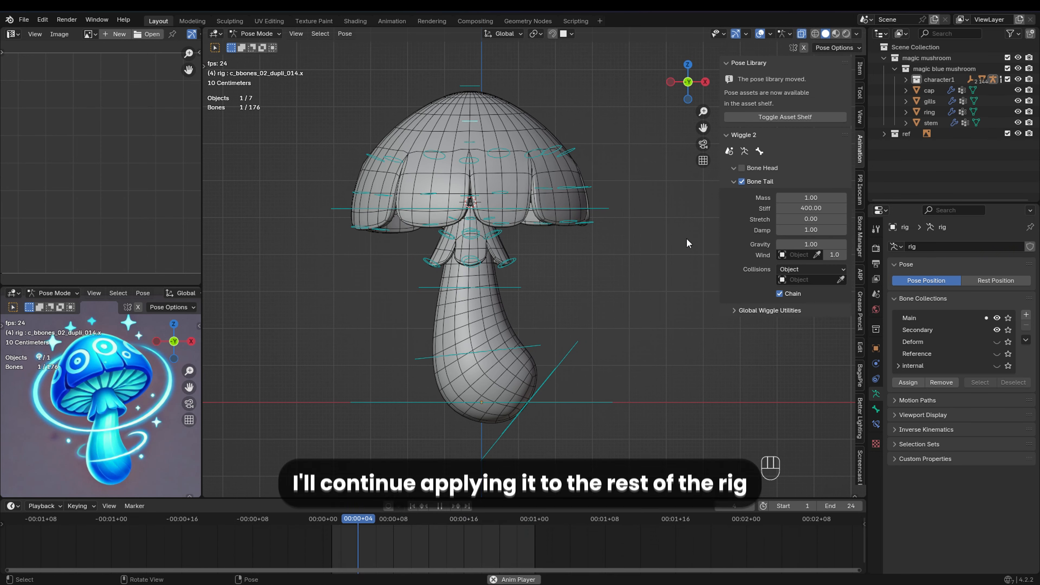
pyautogui.click(574, 402)
pyautogui.press('g')
pyautogui.rightClick(575, 390)
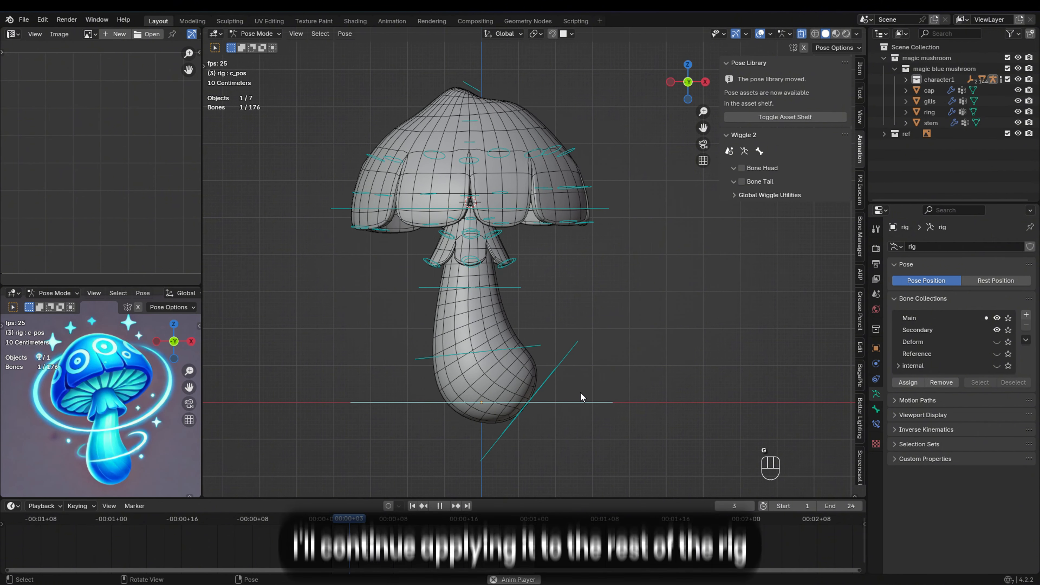
# - Set the Bone Tail stiffness of the cap's topmost bone to 800 and test the wiggle by moving the root bone
pyautogui.click(474, 87)
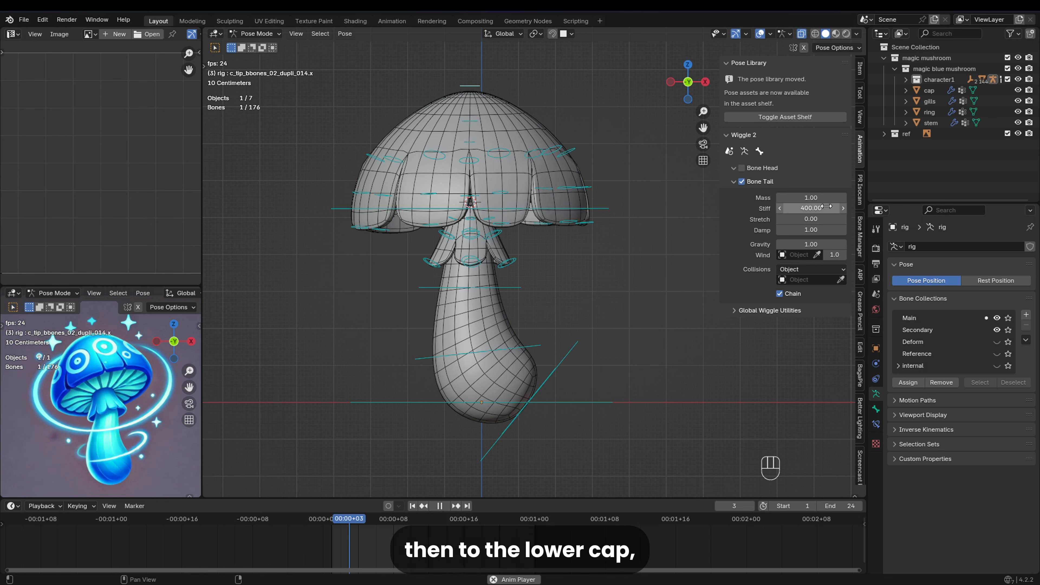
pyautogui.click(827, 208)
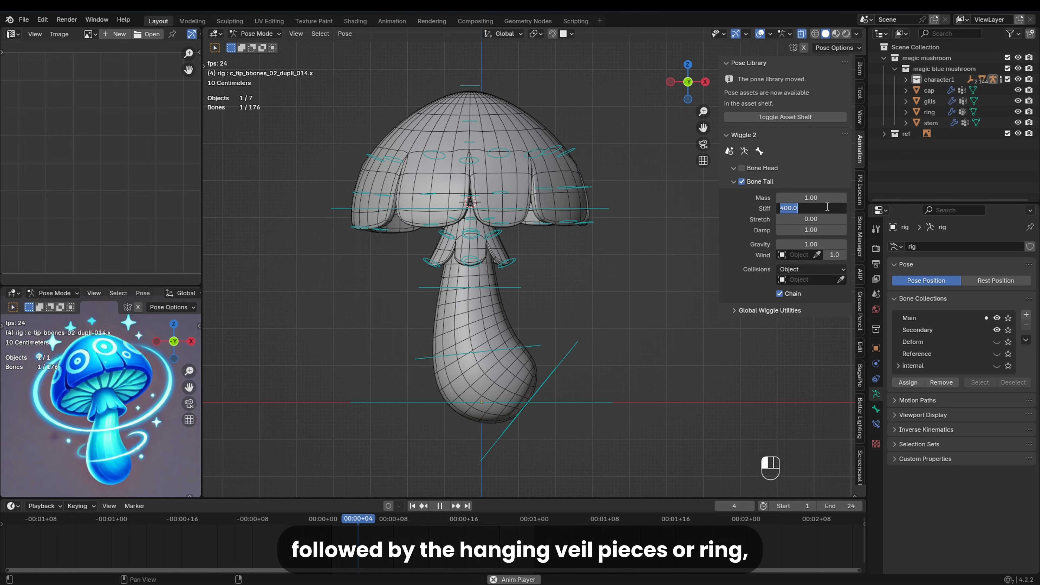
pyautogui.write('800')
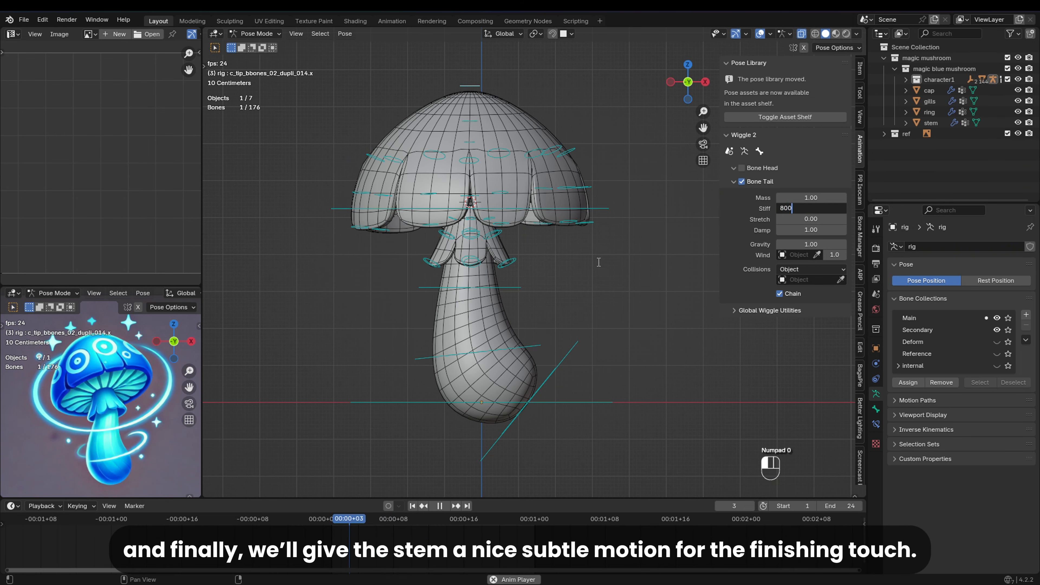
pyautogui.press('Return')
pyautogui.click(602, 401)
pyautogui.press('g')
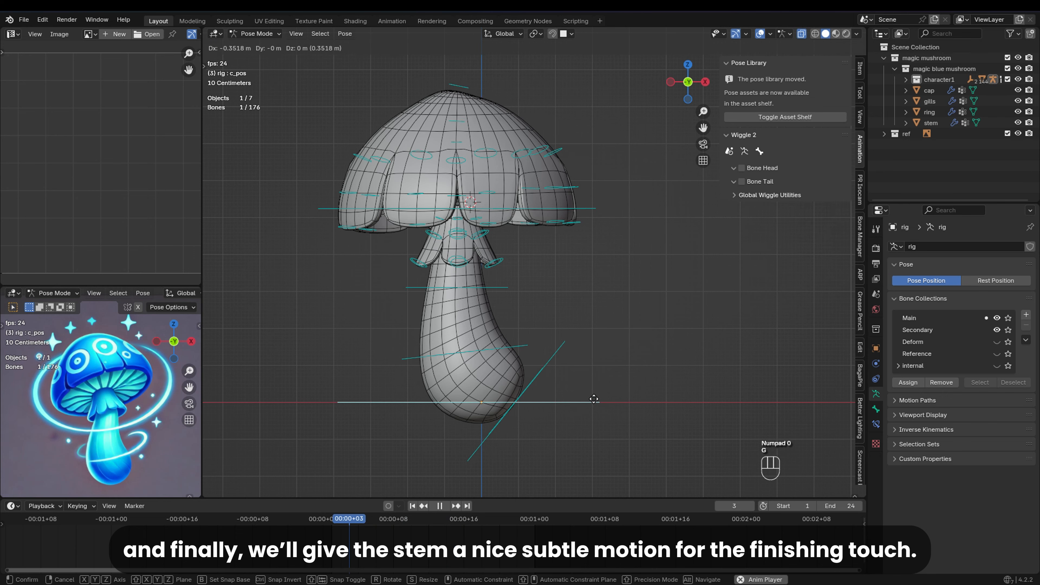
pyautogui.rightClick(626, 399)
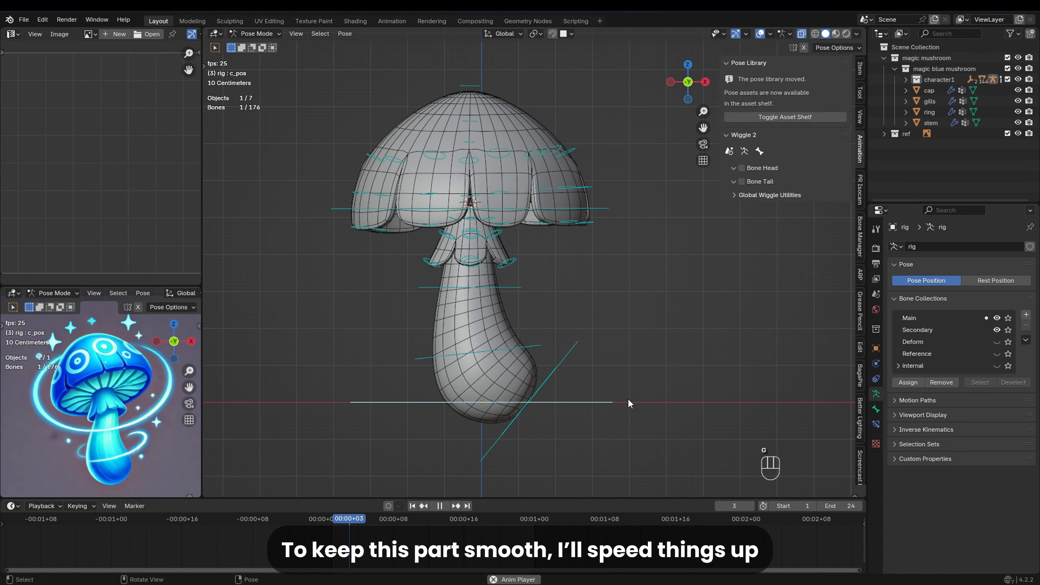
pyautogui.press('g')
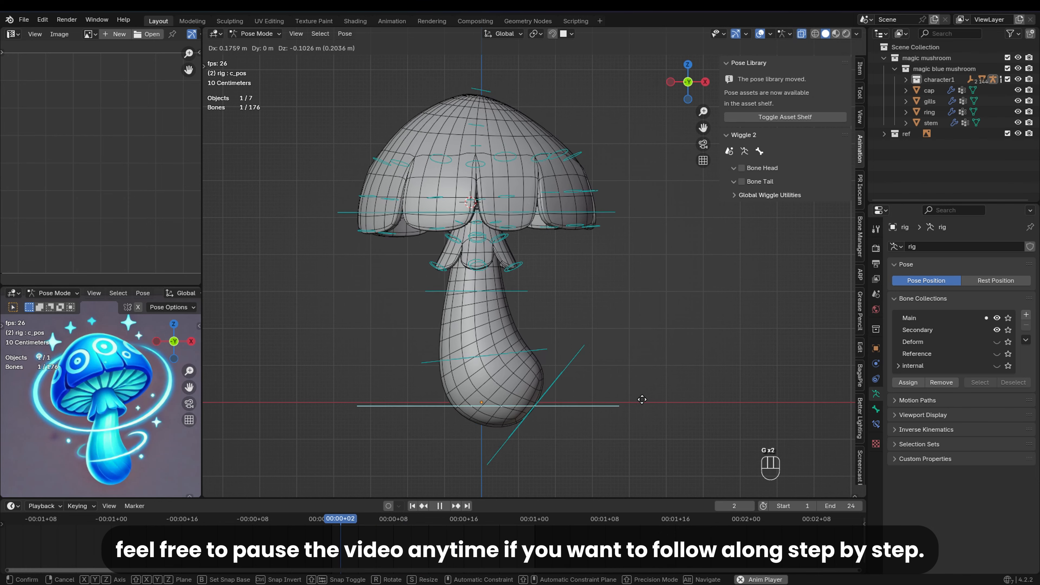
pyautogui.rightClick(659, 397)
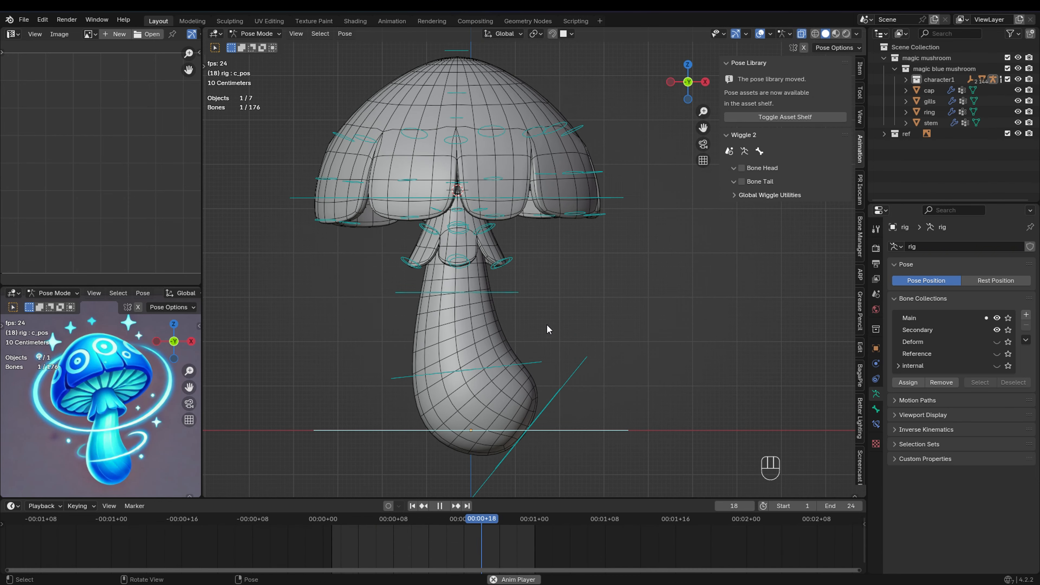
# - Select the ring of bones around the upper cap and enable Bone Head wiggle on them
pyautogui.moveTo(609, 110); pyautogui.dragTo(574, 152)
pyautogui.hotkey('alt', 'x')
pyautogui.hotkey('alt', 'x')
pyautogui.moveTo(575, 152); pyautogui.dragTo(622, 340, button='middle')
pyautogui.press('KP_1')
pyautogui.click(742, 181)
pyautogui.click(743, 182)
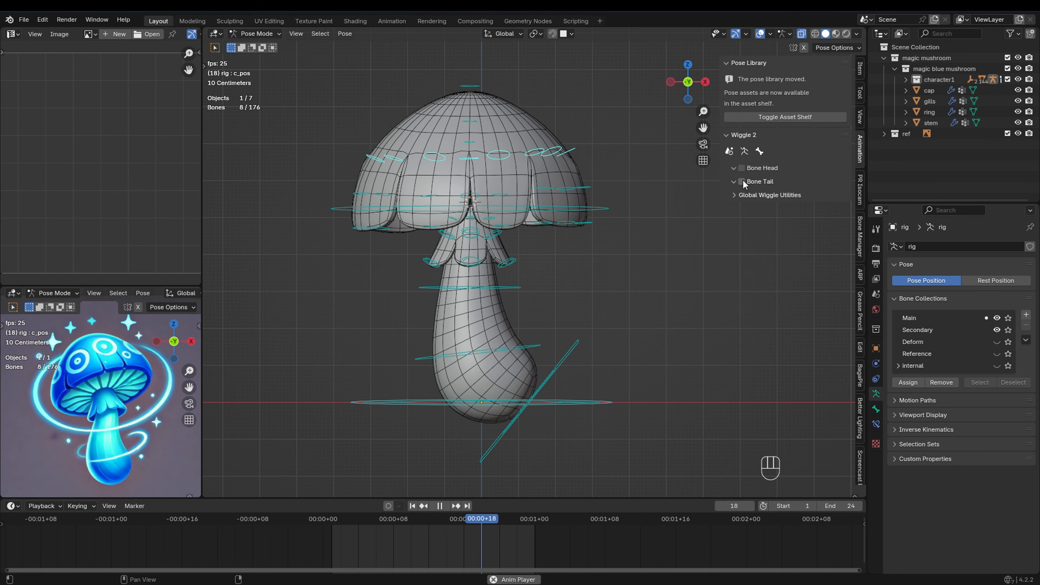
pyautogui.click(742, 169)
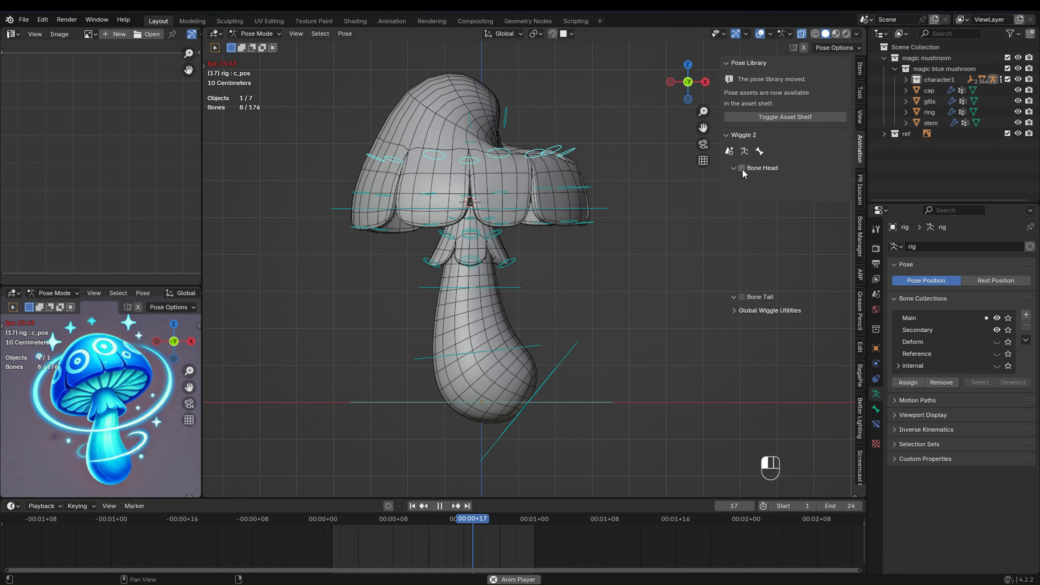
pyautogui.click(742, 170)
# - Test the cap's wiggle by moving the root bone, and by moving and rotating the lower stem bone without keeping the changes
pyautogui.click(563, 397)
pyautogui.press('g')
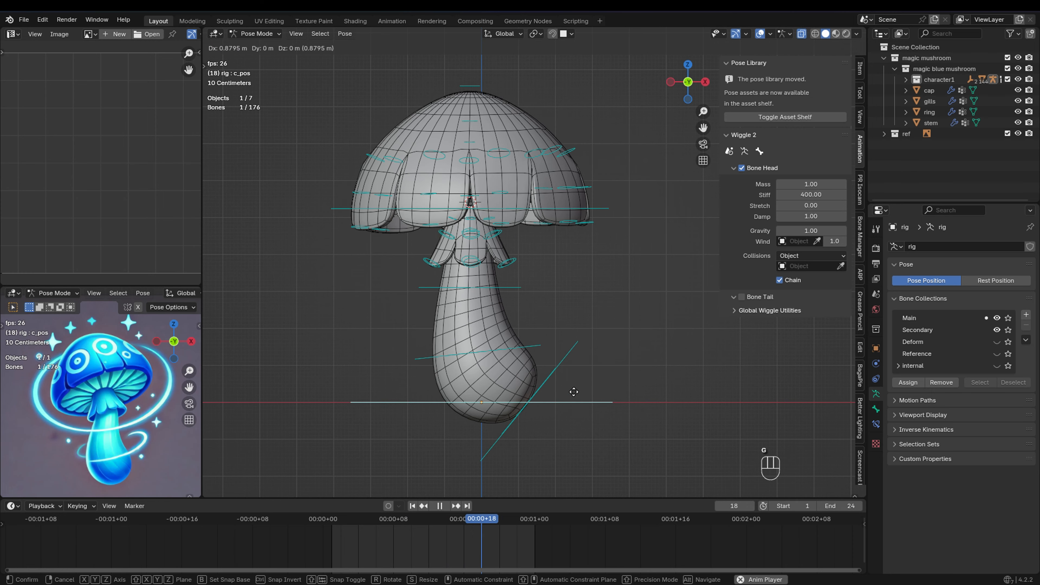
pyautogui.rightClick(573, 392)
pyautogui.click(523, 345)
pyautogui.press('g')
pyautogui.rightClick(563, 306)
pyautogui.press('r')
pyautogui.rightClick(553, 254)
# - Select the ring of eight bones around the upper cap, leaving out the central bone
pyautogui.scroll(-2, 555, 218)
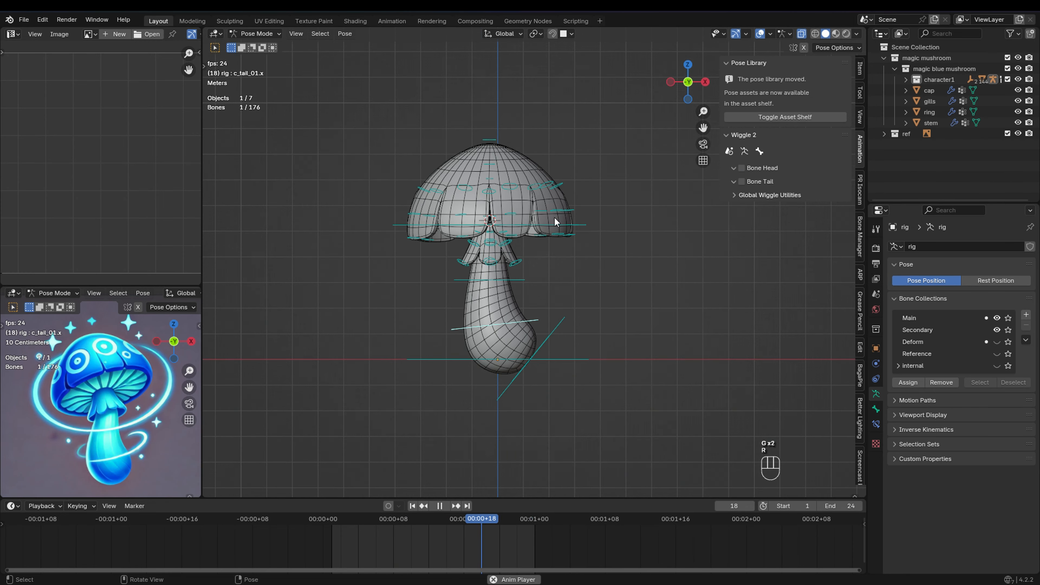
pyautogui.scroll(2, 555, 216)
pyautogui.click(559, 153)
pyautogui.moveTo(616, 144); pyautogui.dragTo(345, 168)
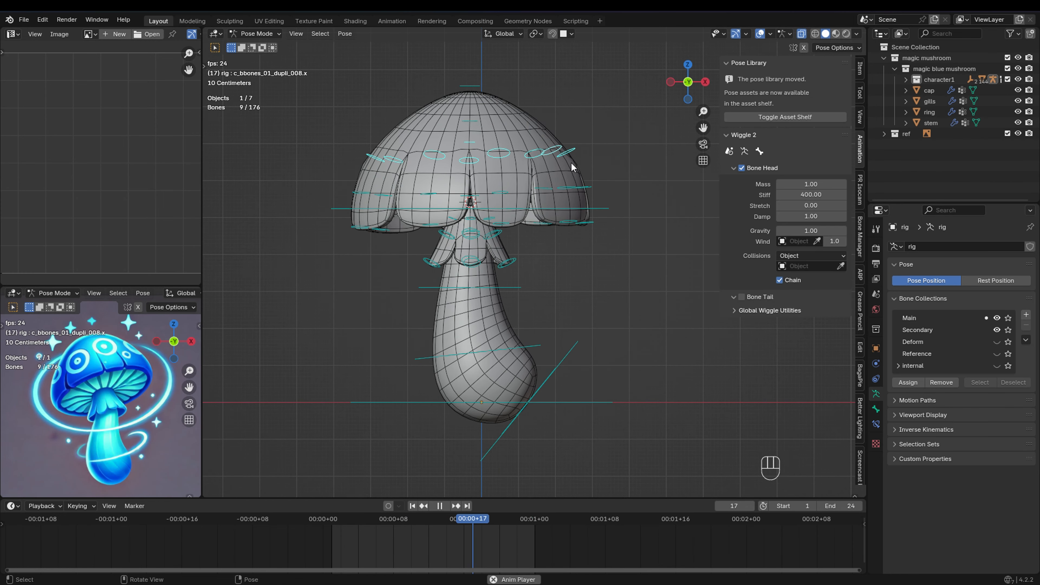
pyautogui.keyDown('shift'); pyautogui.click(468, 144); pyautogui.keyUp('shift')
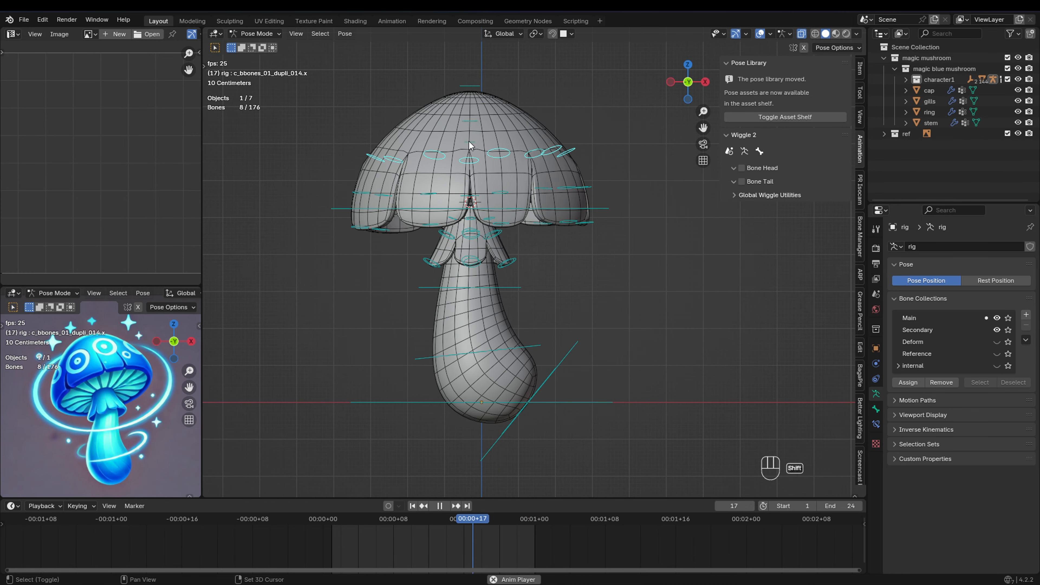
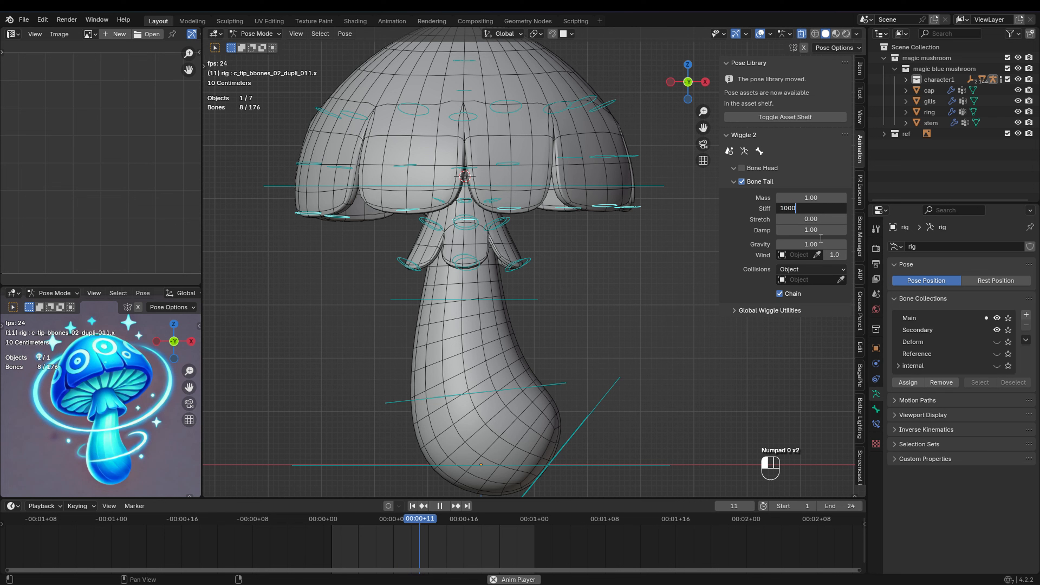
# - Set the cap rim bones' Bone Tail to stiffness 800, stretch 1 and gravity 0, and test by temporarily rotating the lower stem bone
pyautogui.click(814, 242)
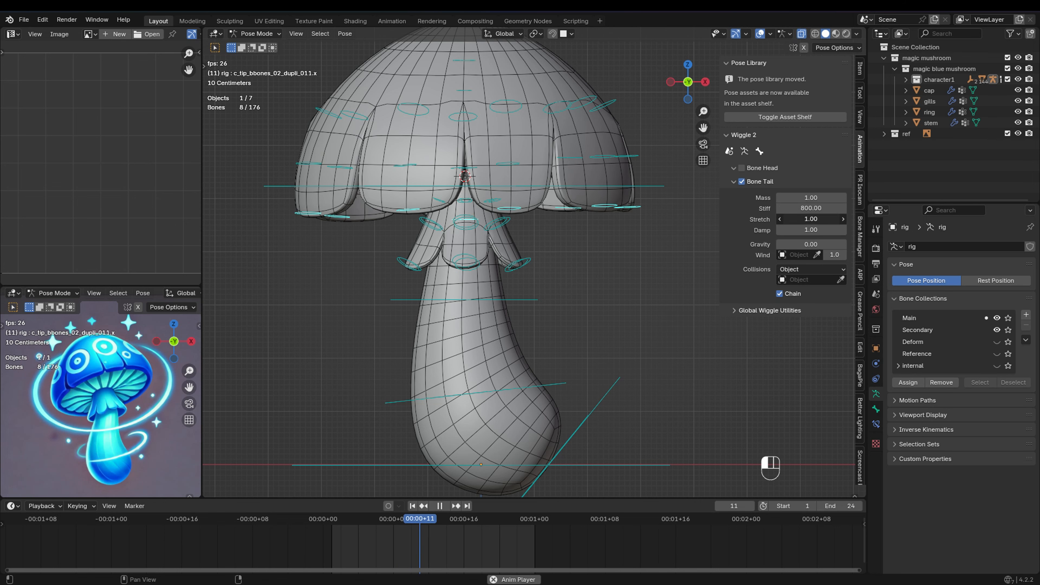
pyautogui.click(544, 382)
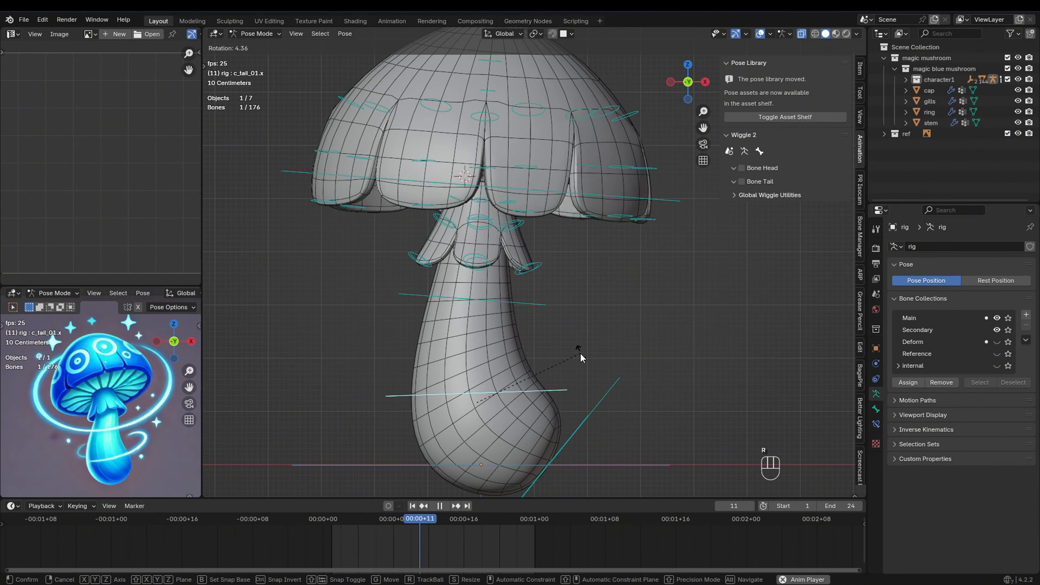
pyautogui.scroll(-2, 578, 336)
pyautogui.press('r')
pyautogui.press('r')
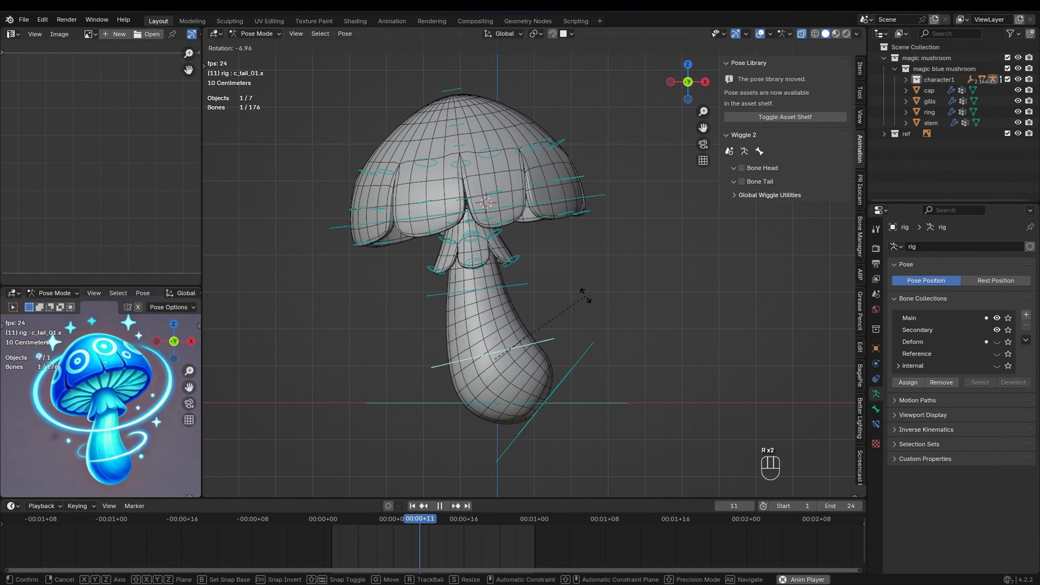
pyautogui.rightClick(586, 237)
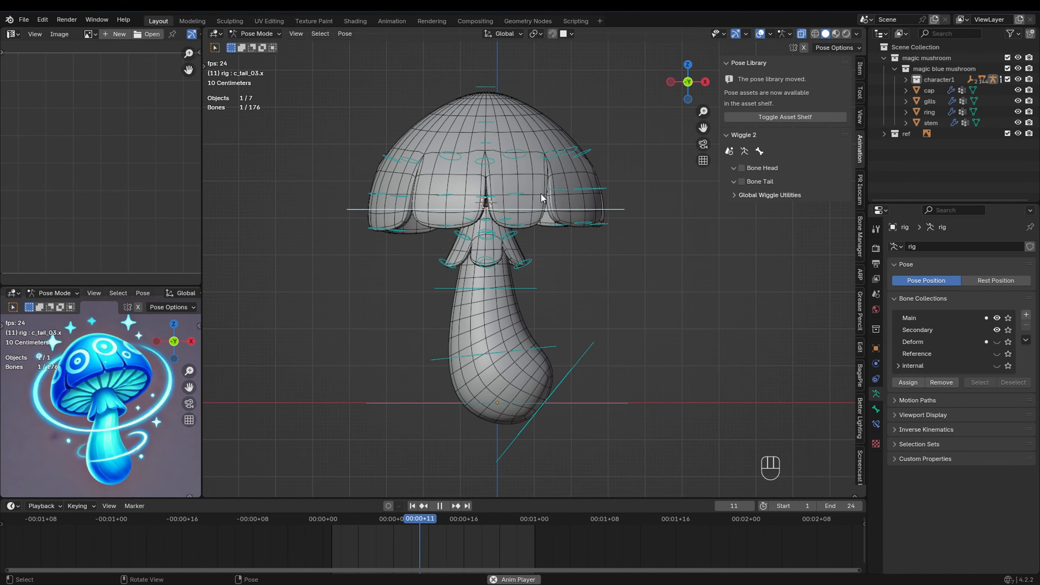
# - Try Bone Head wiggle on the front bone of the upper cap ring and switch off both its head and tail wiggle
pyautogui.click(492, 161)
pyautogui.click(742, 168)
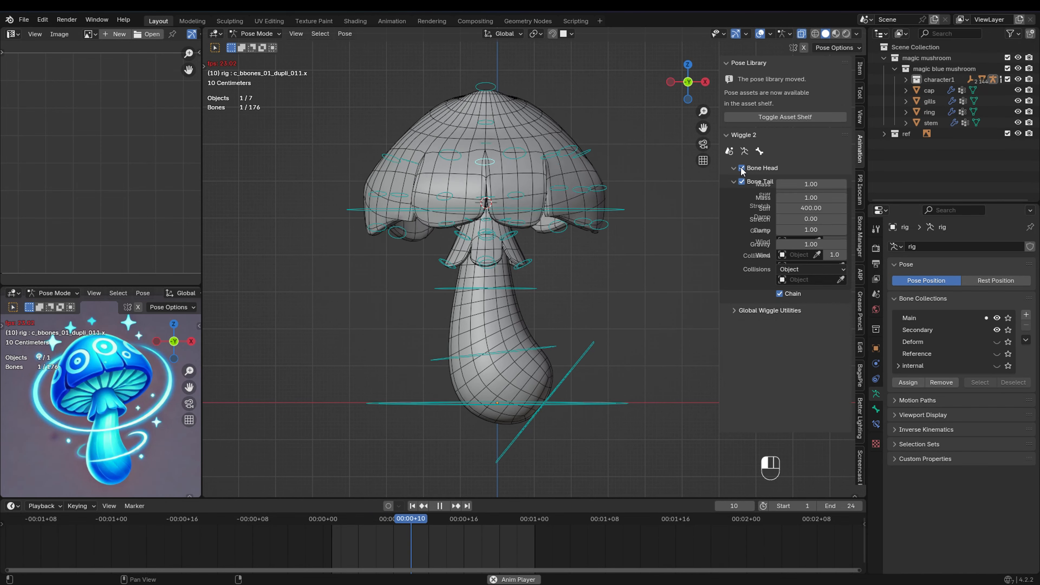
pyautogui.click(742, 168)
pyautogui.click(742, 182)
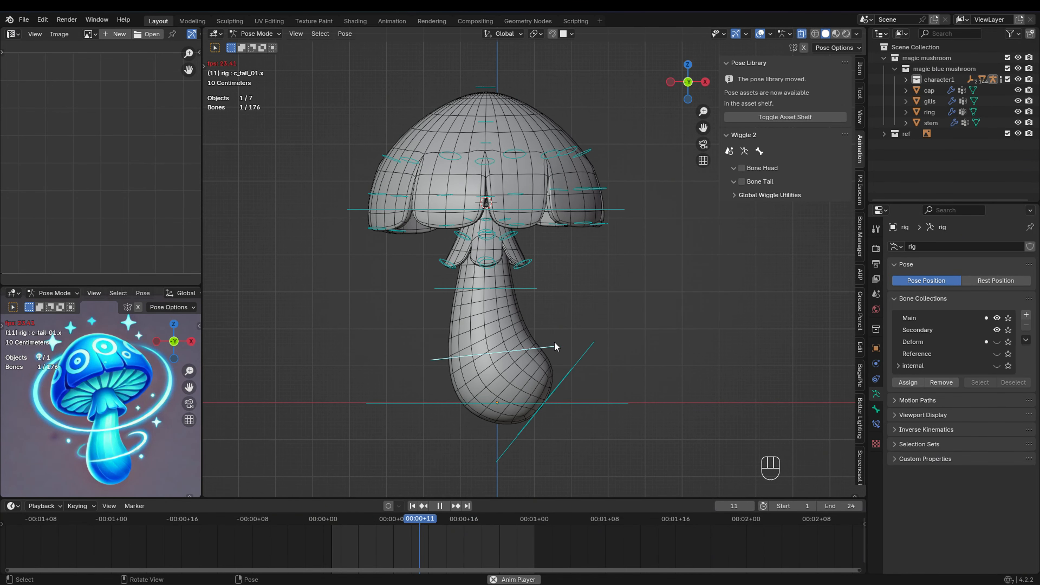
# - Disable Bone Tail wiggle on the whole ring of bones around the upper cap
pyautogui.click(519, 153)
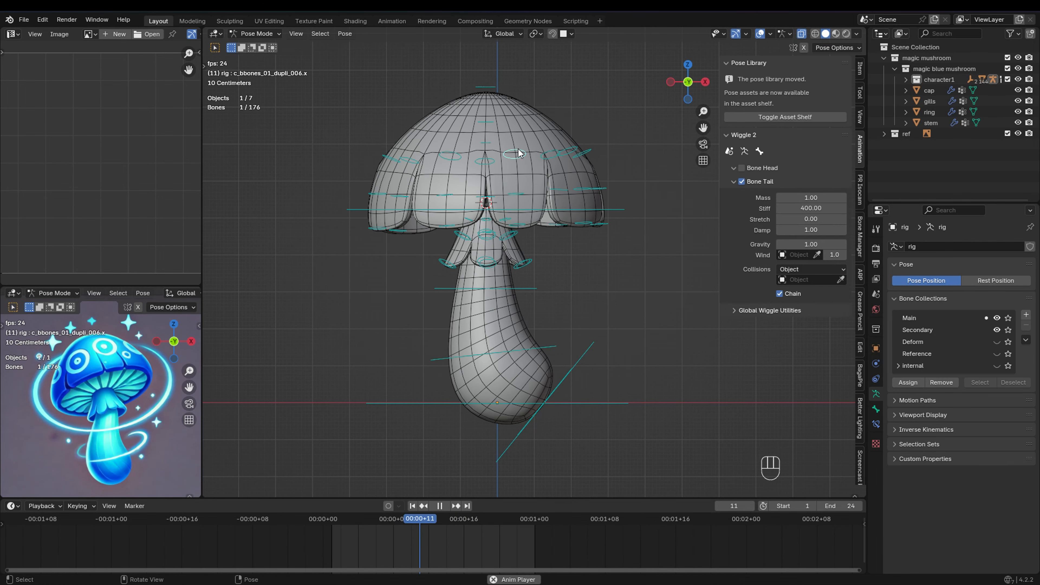
pyautogui.moveTo(582, 155); pyautogui.dragTo(514, 164)
pyautogui.click(742, 182)
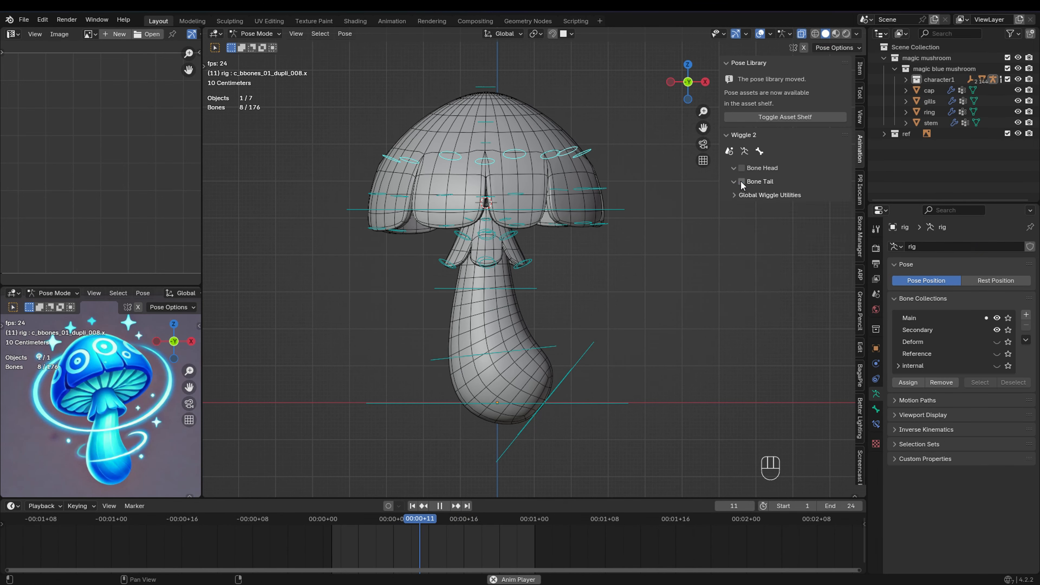
pyautogui.click(576, 157)
# - Test the cap's wiggle by rotating the upper stem bone twice without keeping the rotations
pyautogui.click(516, 287)
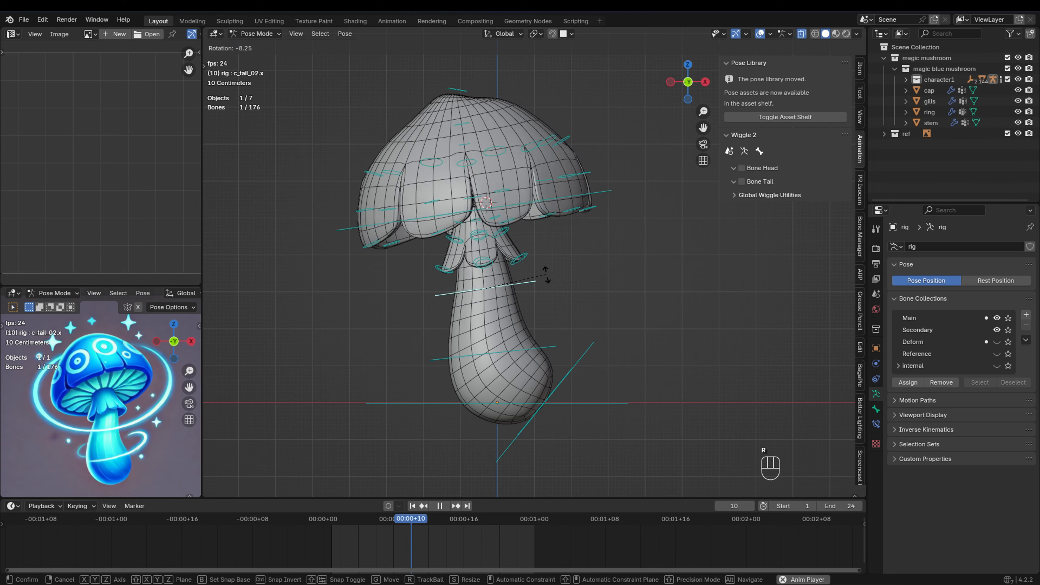
pyautogui.press('r')
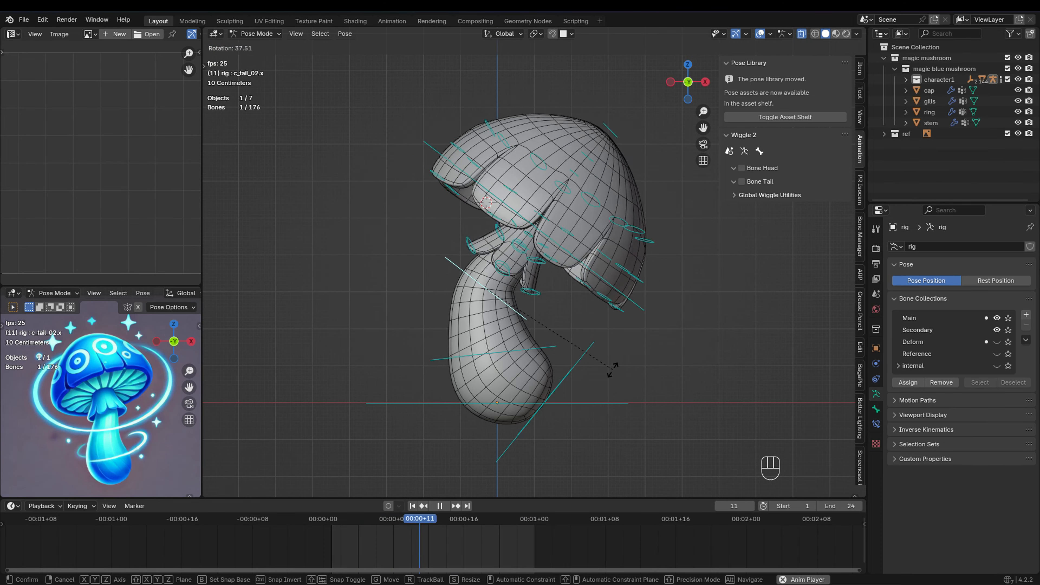
pyautogui.rightClick(622, 324)
pyautogui.press('r')
pyautogui.rightClick(622, 385)
# - Set the Bone Tail of the bone below the cap's tip to stiffness 600 and stretch 0, testing with temporary upper stem rotations
pyautogui.click(496, 124)
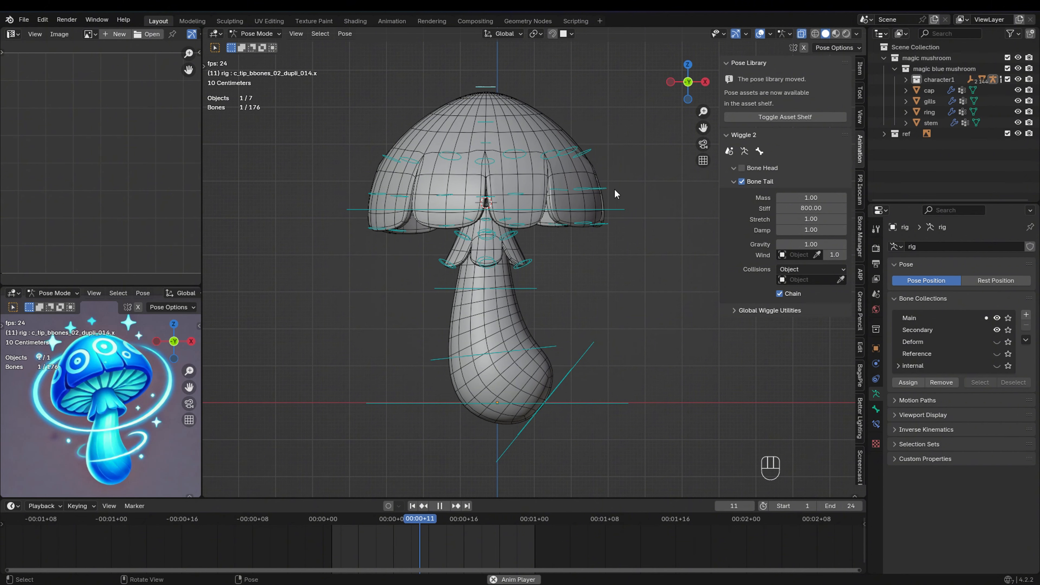
pyautogui.click(523, 297)
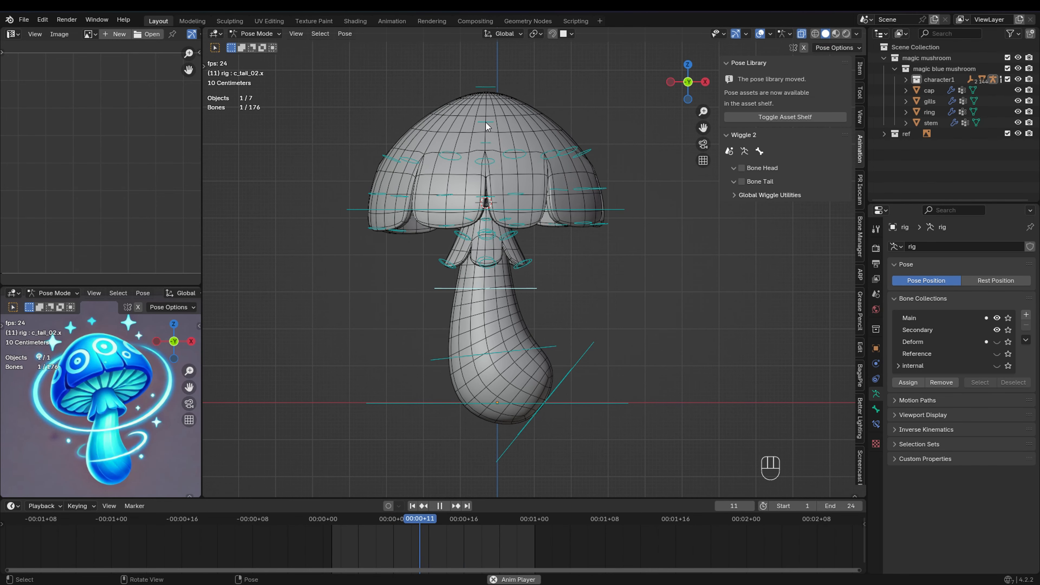
pyautogui.click(487, 122)
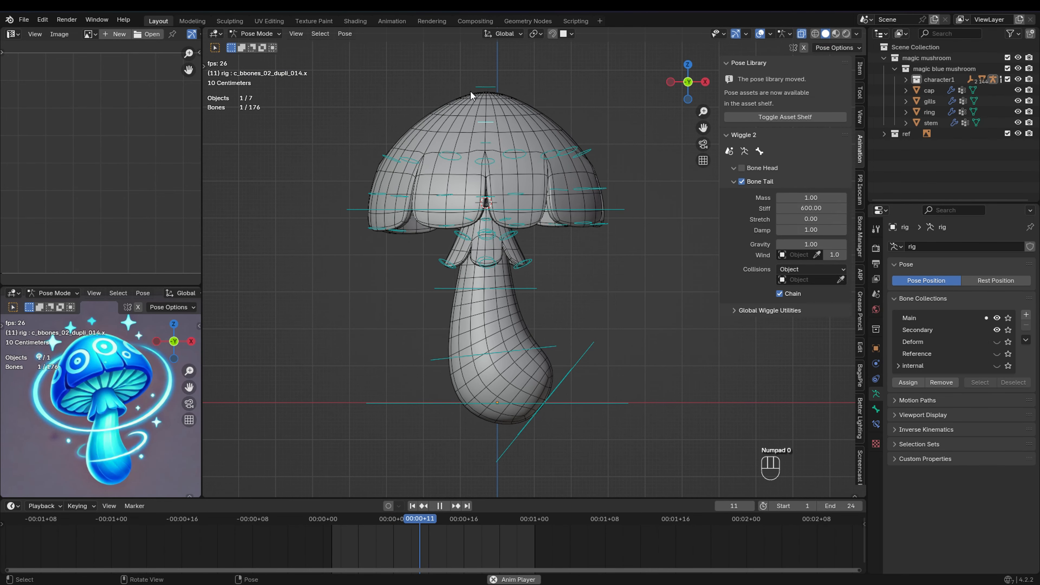
pyautogui.click(531, 288)
pyautogui.press('r')
pyautogui.rightClick(599, 305)
pyautogui.press('r')
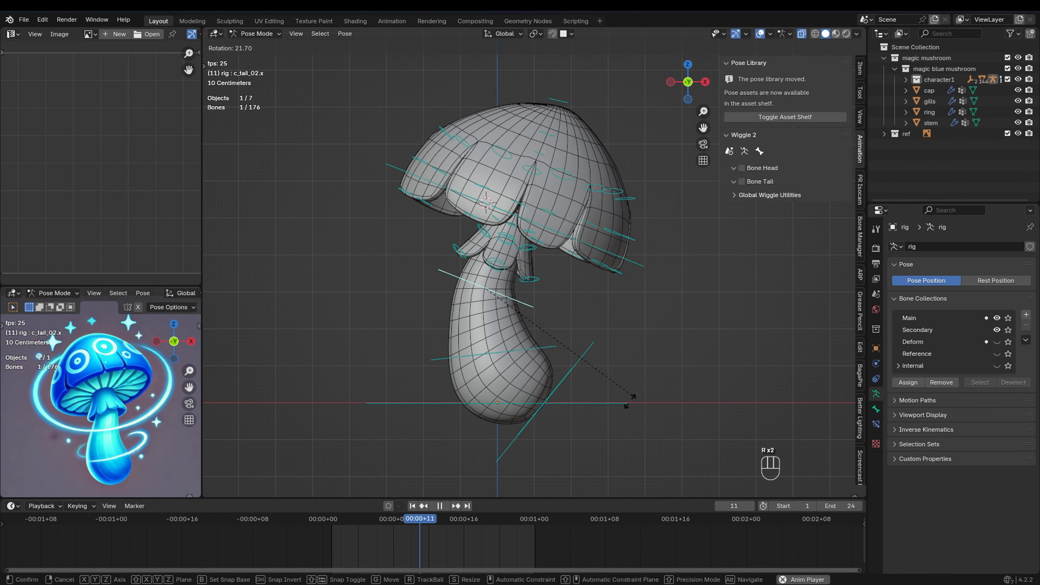
pyautogui.rightClick(651, 383)
pyautogui.press('r')
pyautogui.rightClick(650, 395)
# - Adjust the Bone Tail stiffness of the cap's topmost bone and test it by temporarily rotating the upper stem bone
pyautogui.click(486, 87)
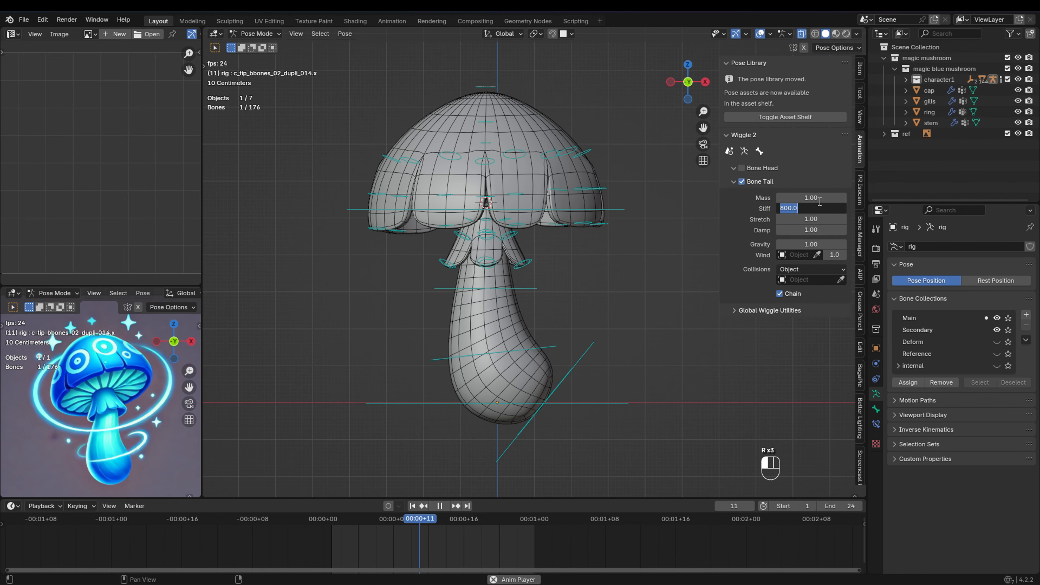
pyautogui.click(475, 289)
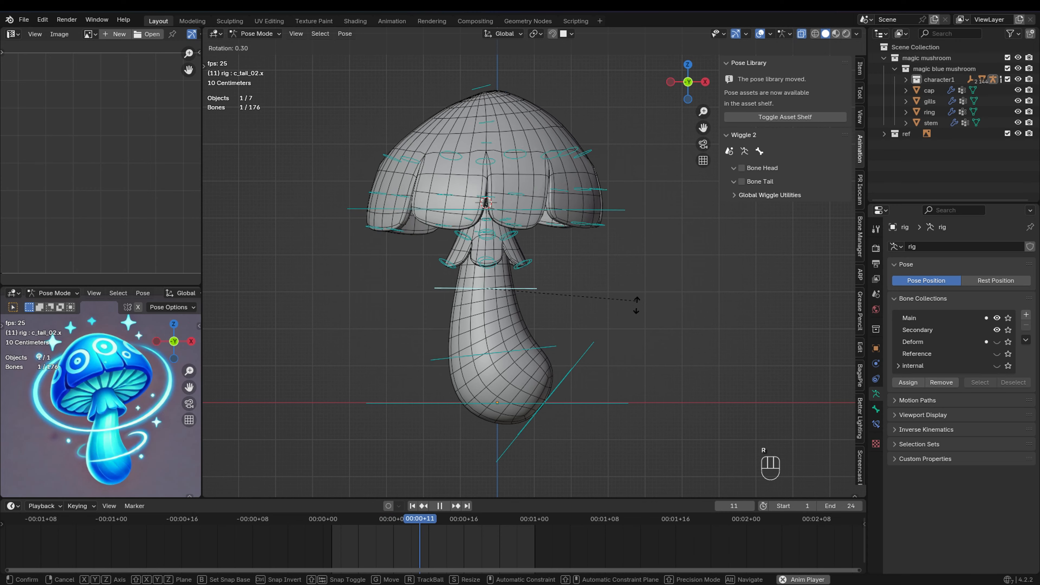
pyautogui.press('r')
pyautogui.press('r')
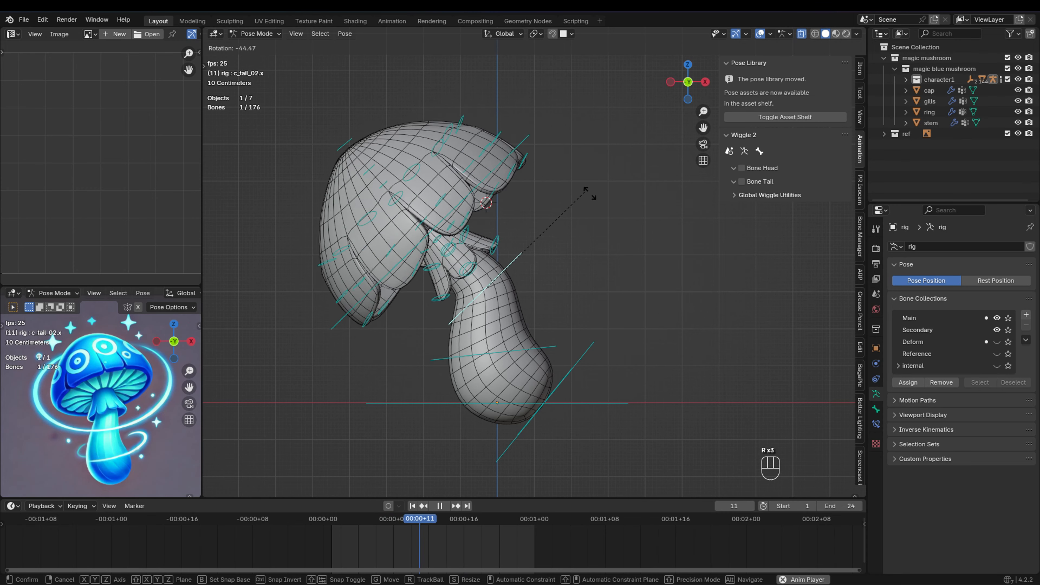
pyautogui.rightClick(498, 167)
# - Set the Bone Tail gravity of the eight cap rim bones to 5 and test it by temporarily rotating the upper stem bone
pyautogui.moveTo(618, 223); pyautogui.dragTo(340, 221)
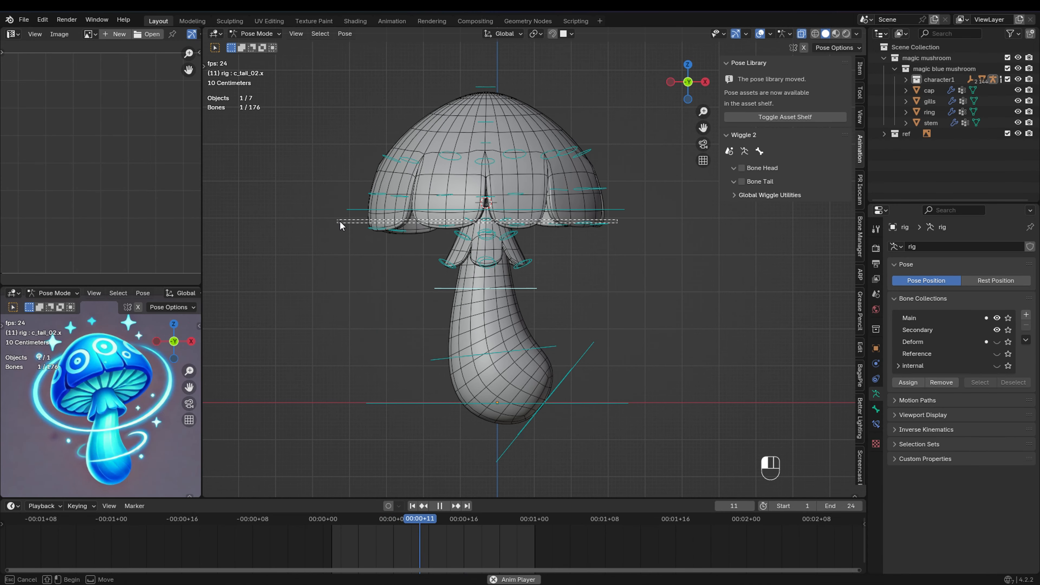
pyautogui.moveTo(561, 221); pyautogui.dragTo(558, 223)
pyautogui.keyDown('shift'); pyautogui.click(476, 234); pyautogui.keyUp('shift')
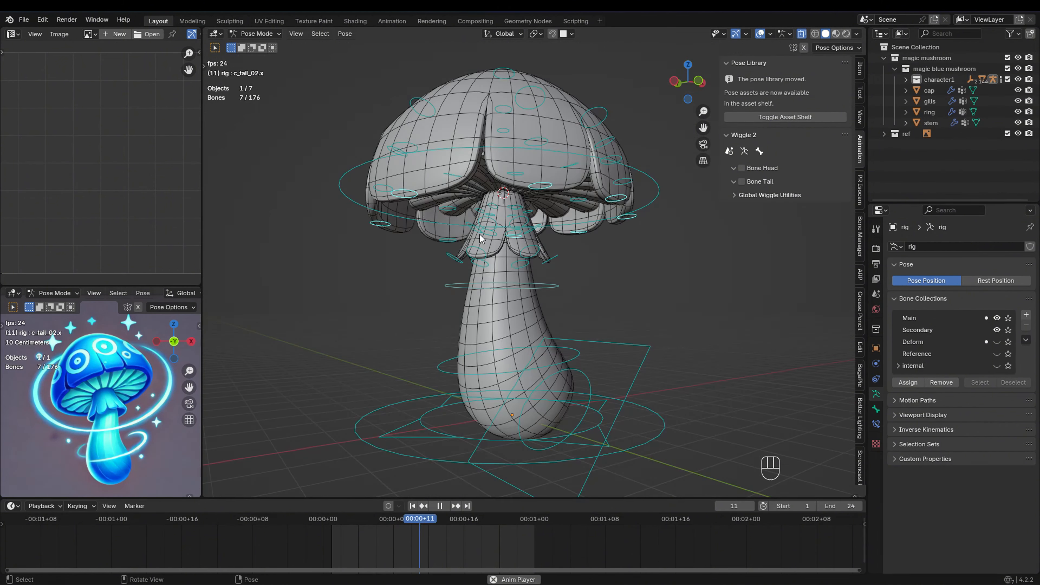
pyautogui.click(742, 181)
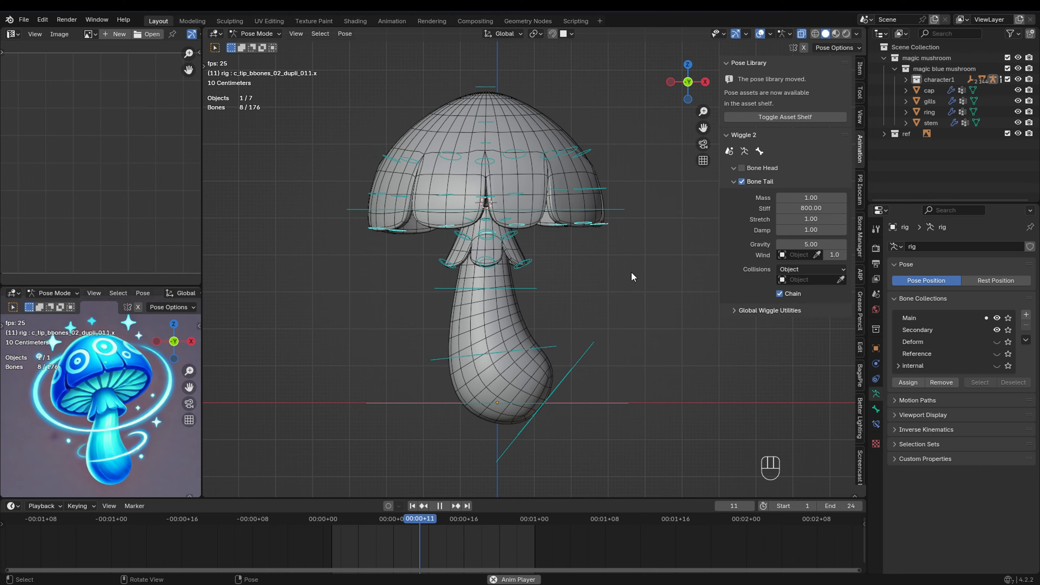
pyautogui.click(520, 291)
pyautogui.press('r')
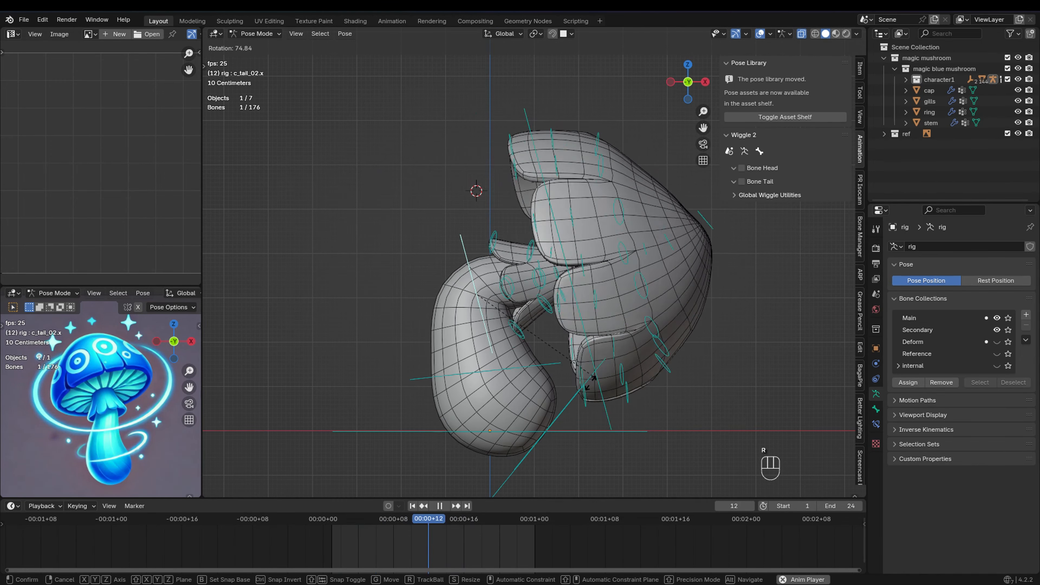
pyautogui.rightClick(607, 292)
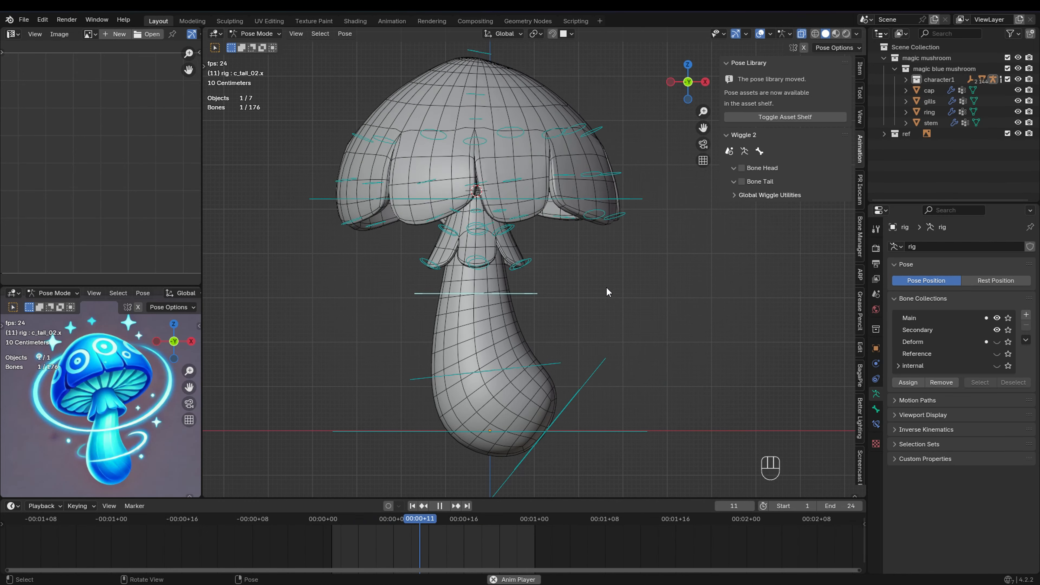
# - Reselect all eight bones around the cap's rim and raise their Bone Tail gravity to about 20
pyautogui.moveTo(644, 211); pyautogui.dragTo(494, 228)
pyautogui.keyDown('shift'); pyautogui.click(374, 225); pyautogui.keyUp('shift')
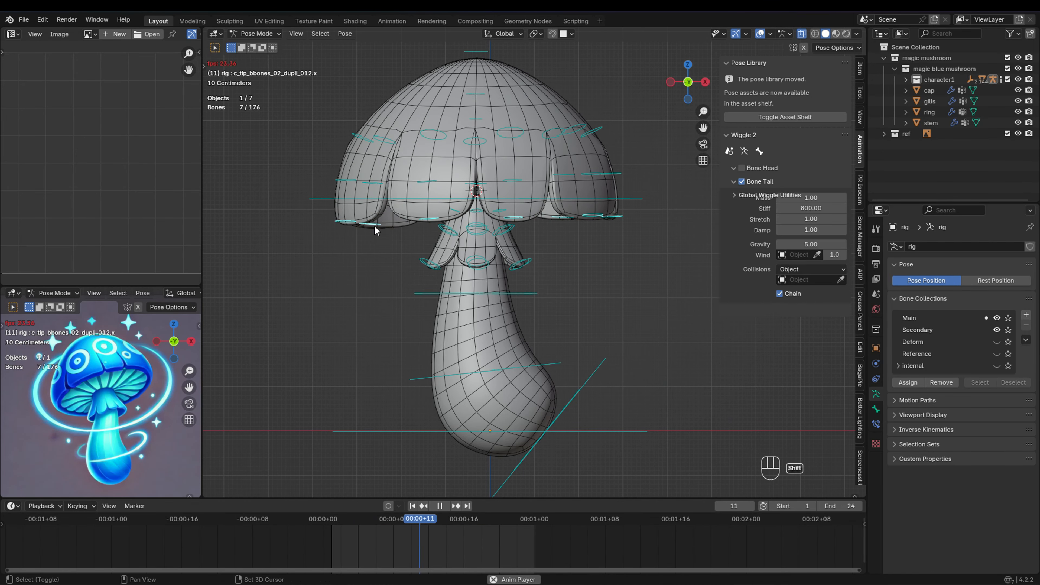
pyautogui.moveTo(375, 225); pyautogui.dragTo(489, 258, button='middle')
pyautogui.press('`')
pyautogui.click(435, 201)
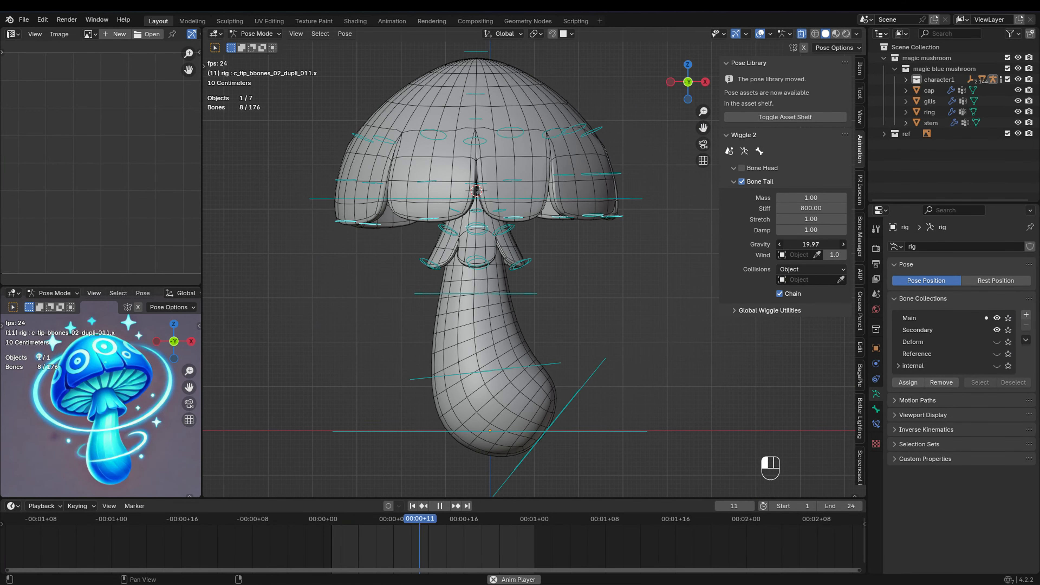
pyautogui.click(799, 244)
pyautogui.press('Return')
# - Test the rim's wiggle by rotating the upper stem bone and moving the root bone, keeping neither change
pyautogui.click(543, 296)
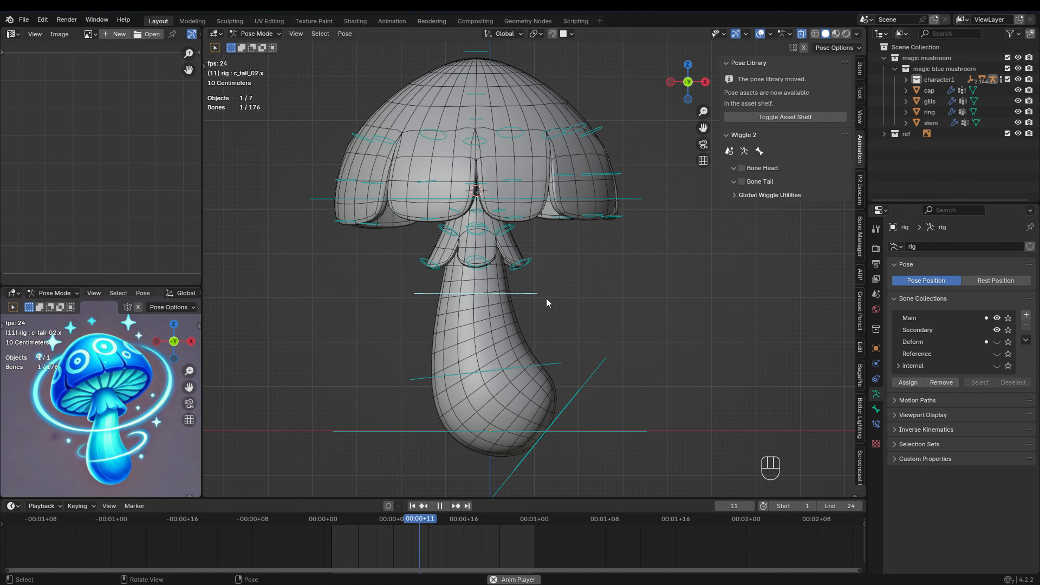
pyautogui.press('r')
pyautogui.press('r')
pyautogui.rightClick(558, 234)
pyautogui.scroll(-2, 587, 328)
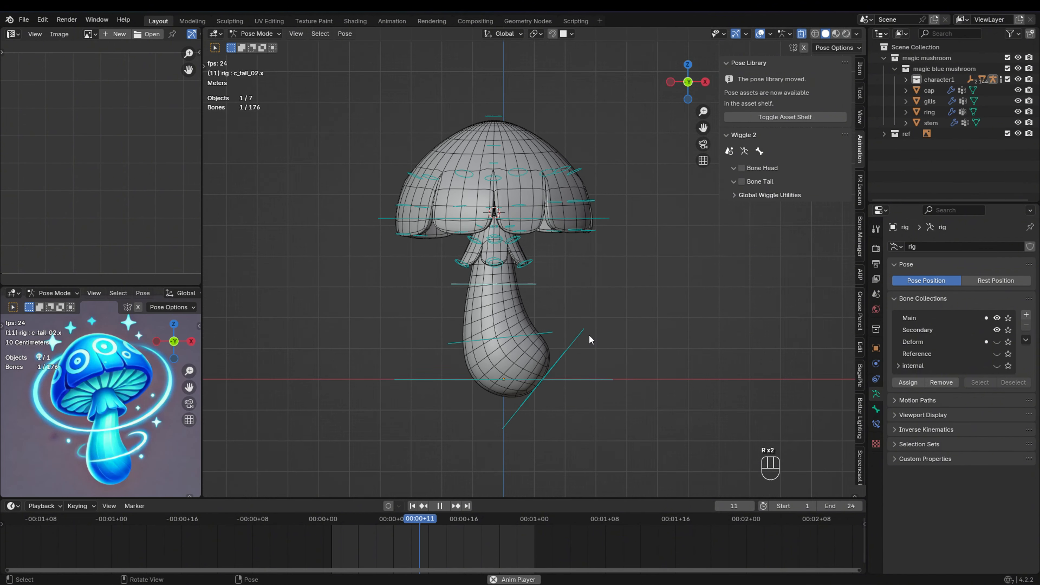
pyautogui.click(590, 379)
pyautogui.press('g')
pyautogui.rightClick(578, 379)
pyautogui.press('g')
pyautogui.rightClick(592, 351)
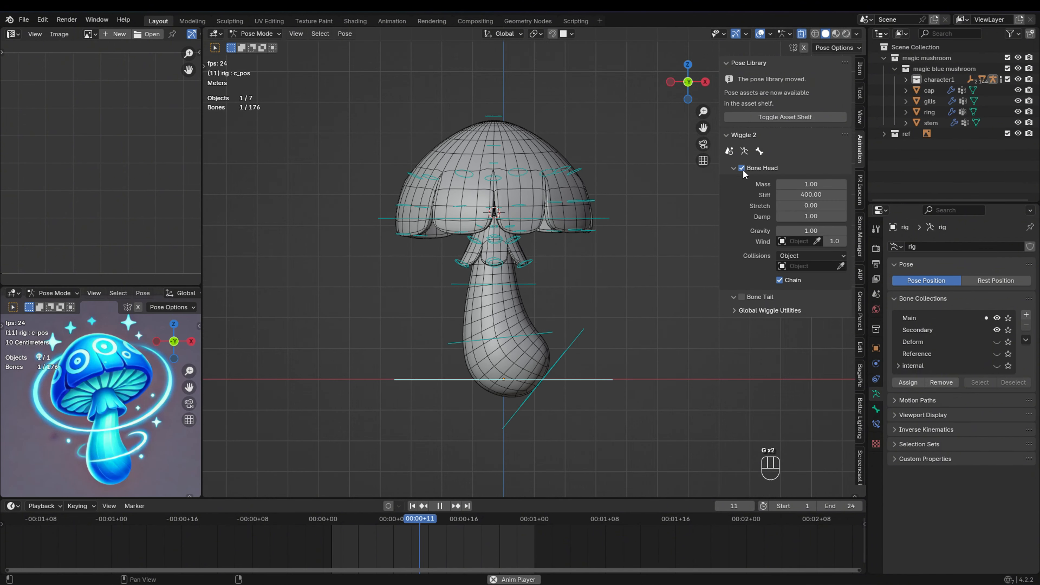
# - Disable Bone Head wiggle on the root bone and test the rig by temporarily moving that bone, including along the X axis
pyautogui.click(743, 168)
pyautogui.press('g')
pyautogui.rightClick(652, 326)
pyautogui.press('g')
pyautogui.middleClick(601, 326)
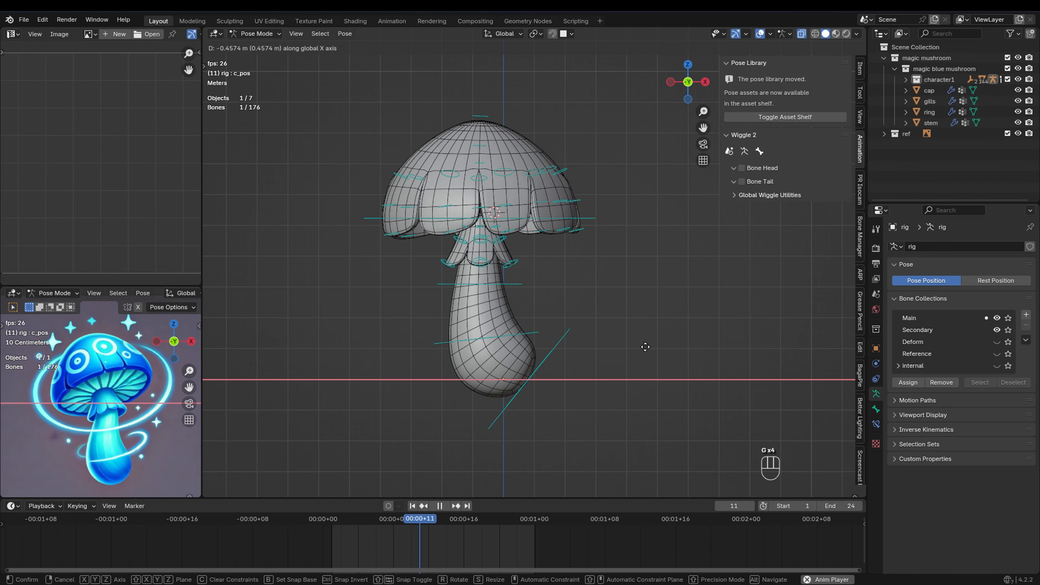
pyautogui.rightClick(684, 356)
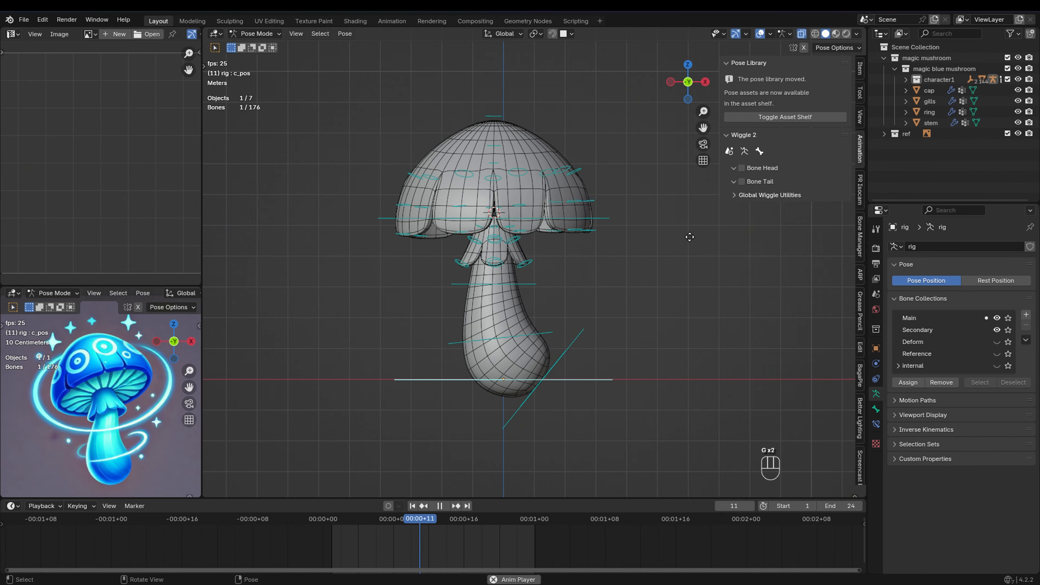
# - Test the cap's wiggle by temporarily moving the root bone, both freely and along the X axis
pyautogui.click(742, 181)
pyautogui.click(578, 376)
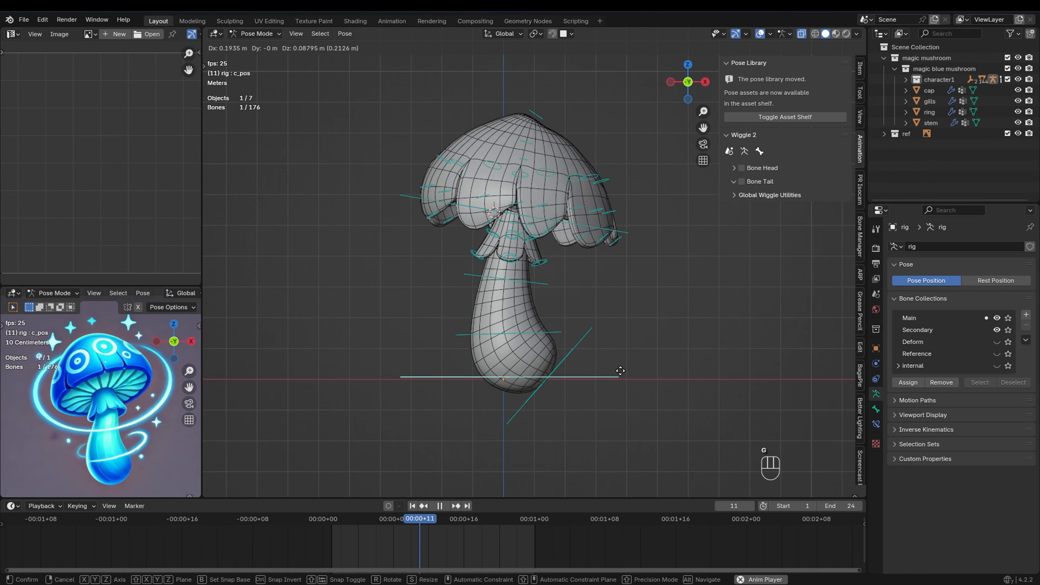
pyautogui.press('g')
pyautogui.press('x')
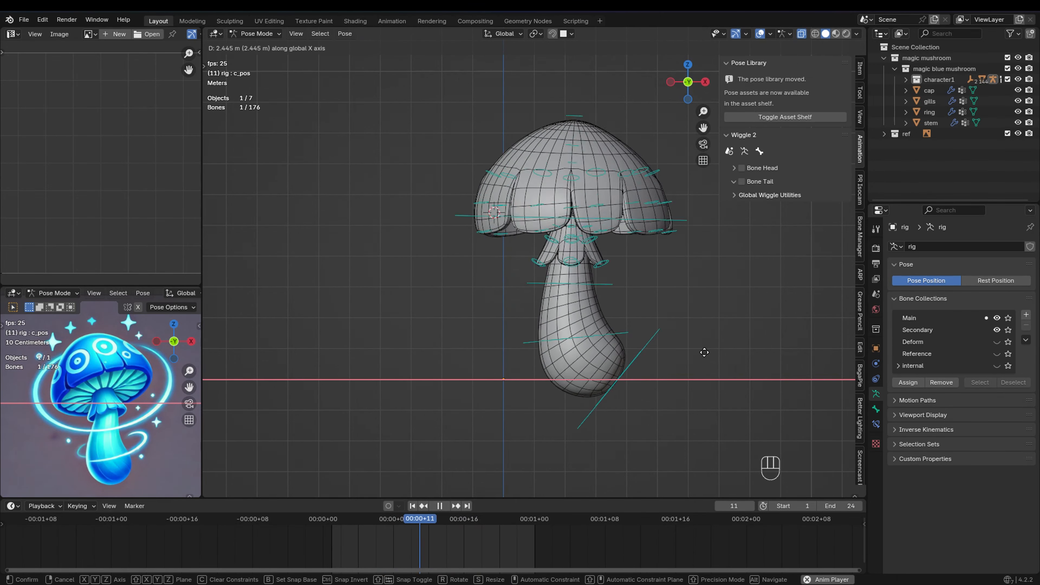
pyautogui.rightClick(542, 304)
# - Select the six bones at the ring's lower edge, enable Bone Tail wiggle on them and set their gravity to 5
pyautogui.scroll(2, 539, 303)
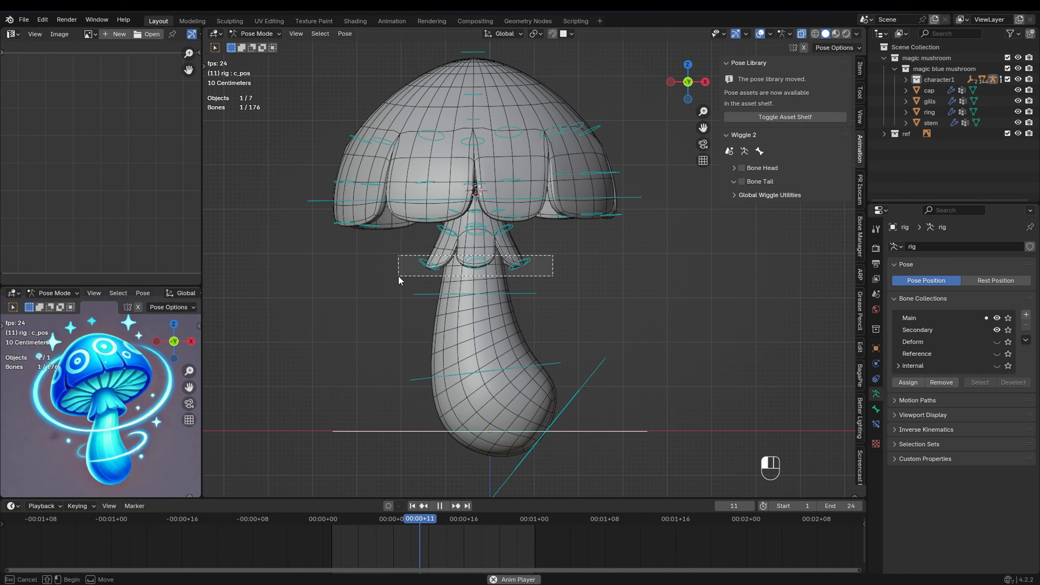
pyautogui.moveTo(553, 255); pyautogui.dragTo(398, 276)
pyautogui.scroll(2, 527, 262)
pyautogui.click(742, 182)
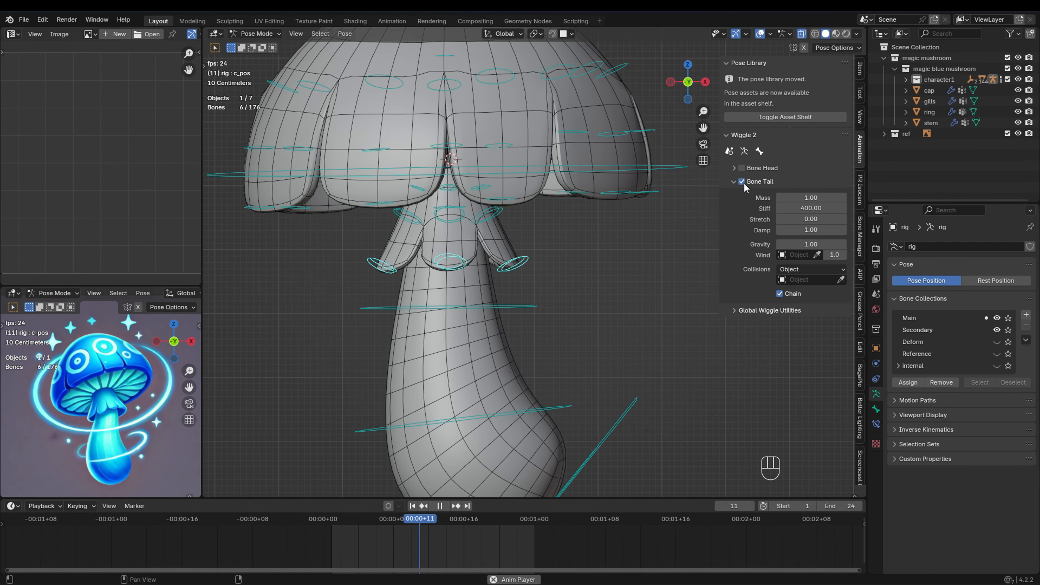
pyautogui.scroll(-2, 577, 285)
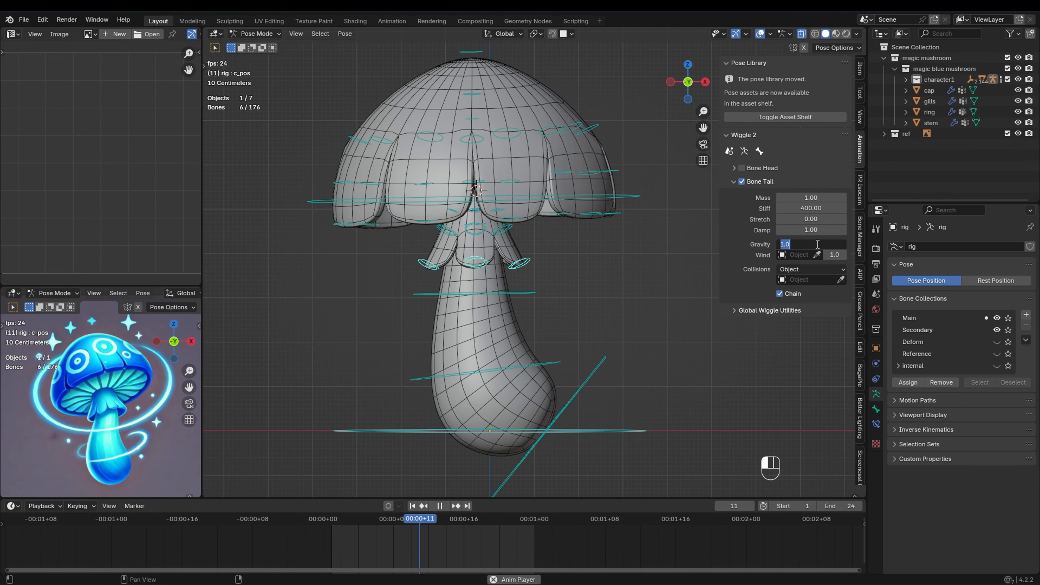
pyautogui.write('5')
pyautogui.press('Return')
# - Select all the rig's bones and clear their user transforms
pyautogui.moveTo(602, 421); pyautogui.dragTo(634, 381, button='middle')
pyautogui.click(742, 182)
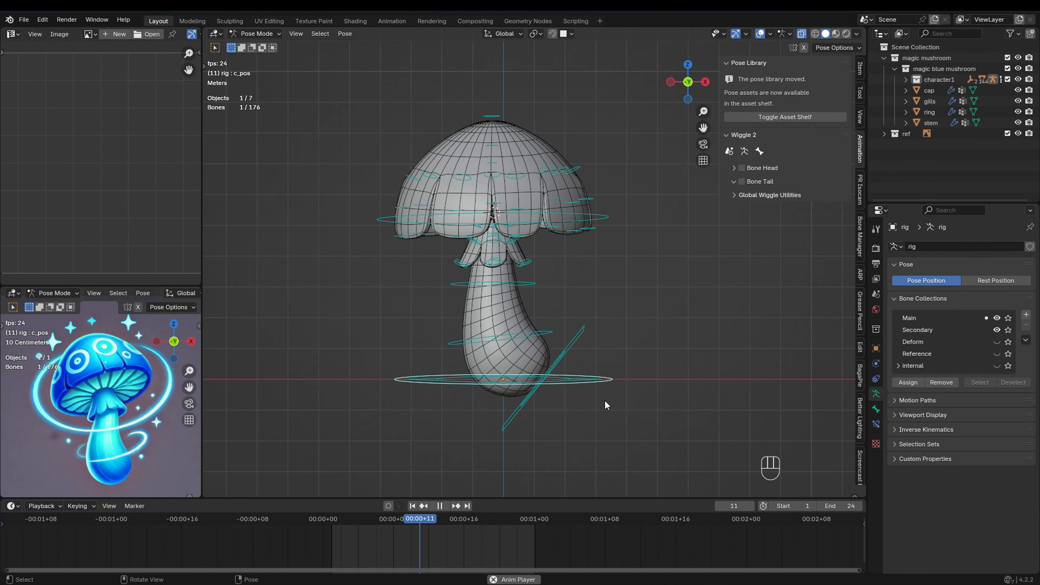
pyautogui.click(572, 346)
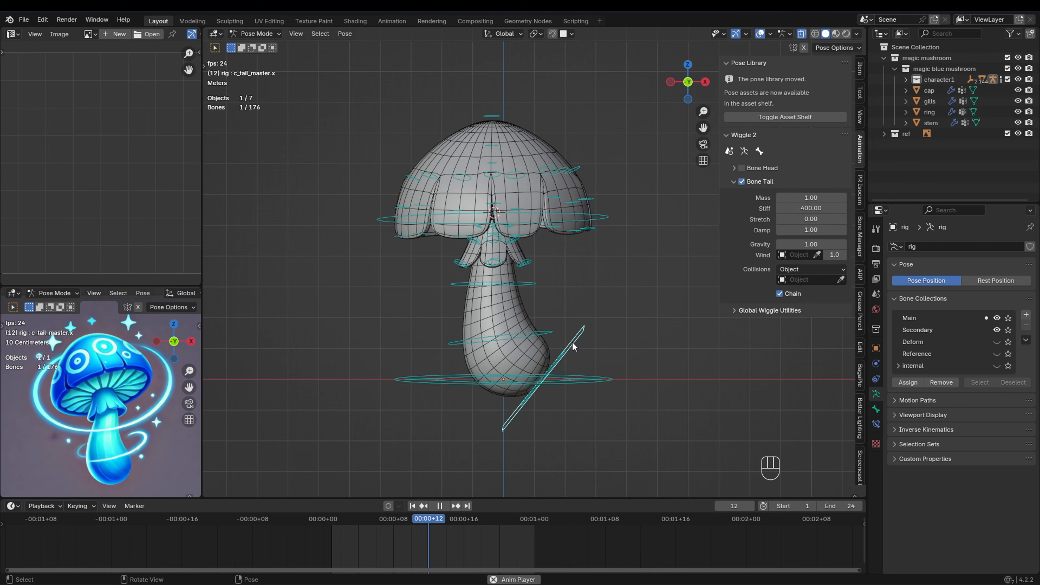
pyautogui.rightClick(654, 326)
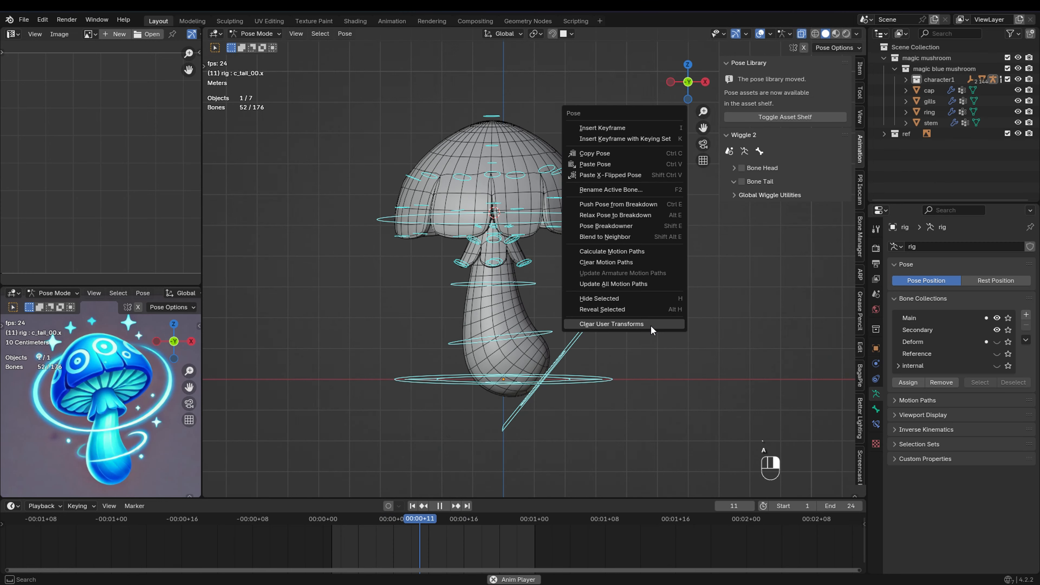
pyautogui.click(652, 326)
pyautogui.click(656, 325)
# - Test the ring's wiggle by temporarily moving the root bone, including along the X axis, and check a lower ring bone's settings
pyautogui.click(610, 378)
pyautogui.press('g')
pyautogui.rightClick(633, 355)
pyautogui.press('g')
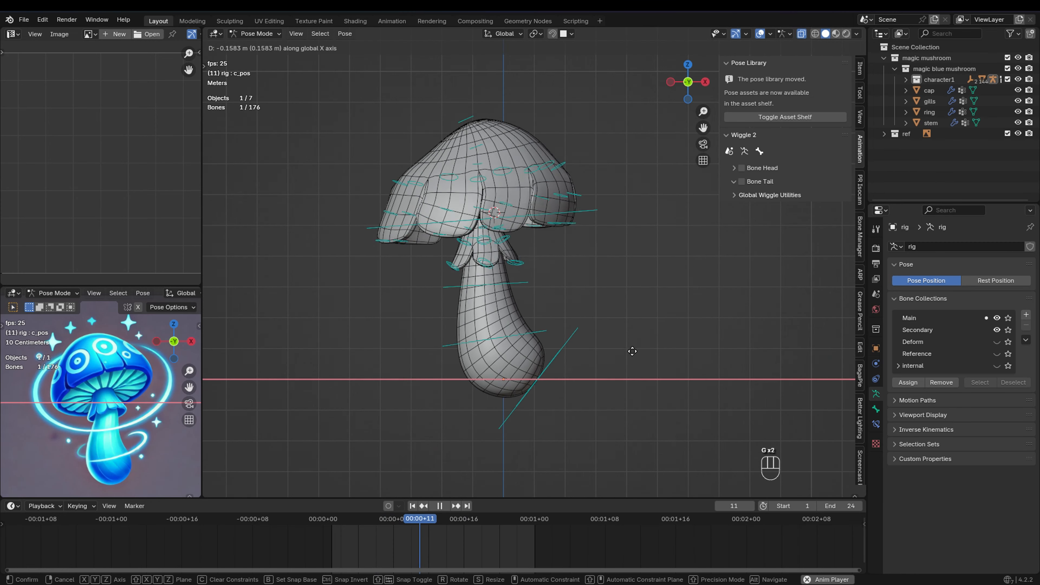
pyautogui.press('Escape')
pyautogui.click(527, 262)
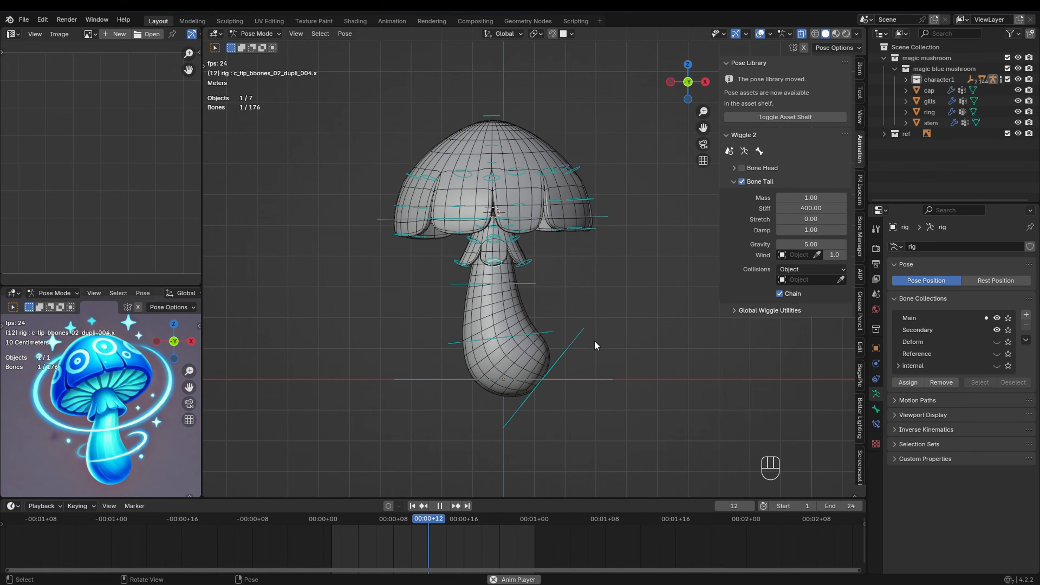
pyautogui.click(608, 377)
pyautogui.press('g')
pyautogui.rightClick(615, 372)
# - Enable Bone Tail wiggle on a bone at the ring's upper edge and test it by temporarily moving the root bone
pyautogui.scroll(2, 533, 263)
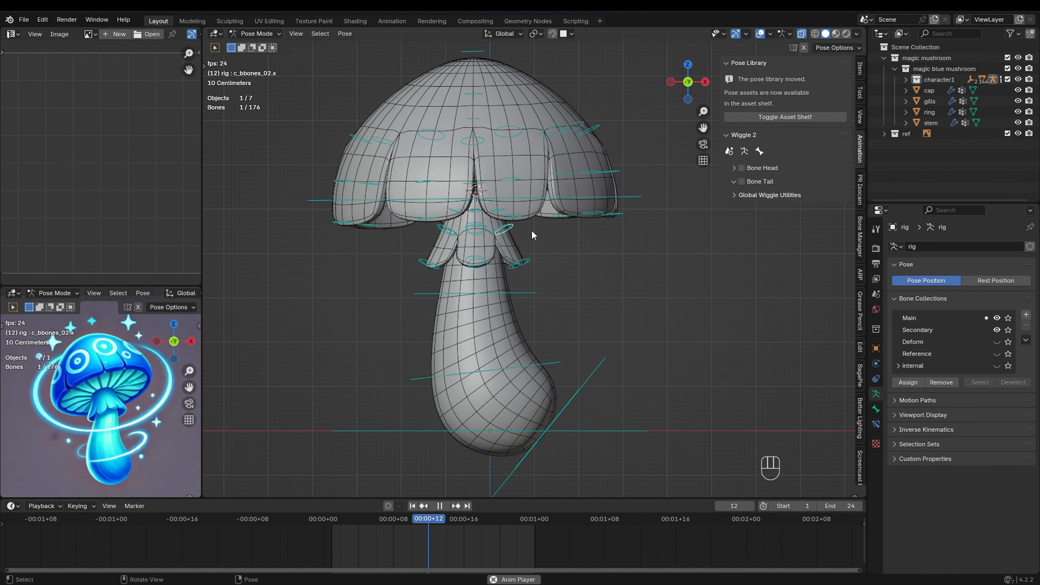
pyautogui.click(742, 181)
pyautogui.click(603, 428)
pyautogui.press('g')
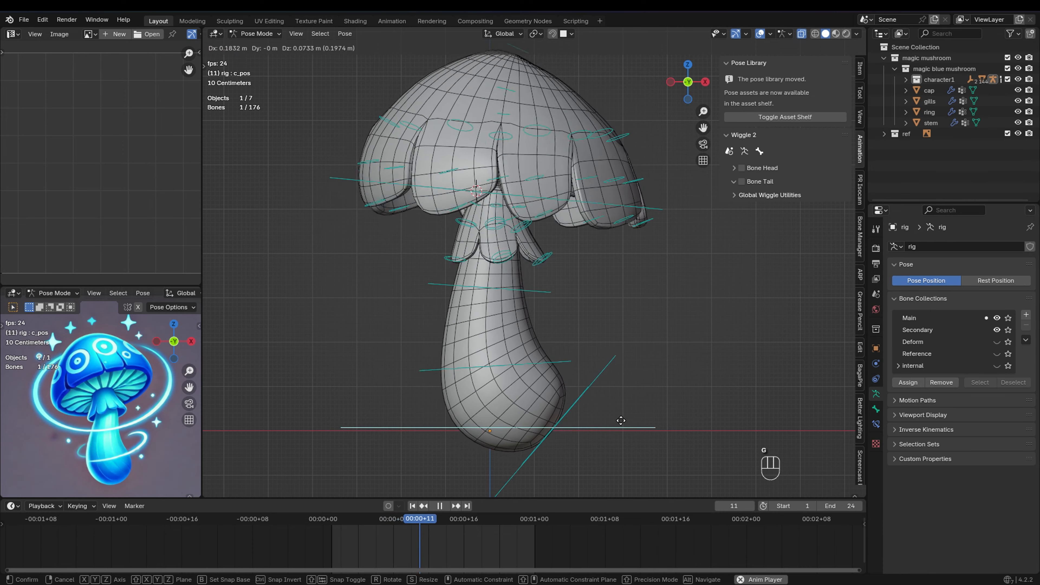
pyautogui.rightClick(619, 417)
# - Reselect the six bones at the ring's lower edge and set their Bone Tail Stiff to 200 and Stretch to 1
pyautogui.scroll(2, 516, 331)
pyautogui.click(525, 262)
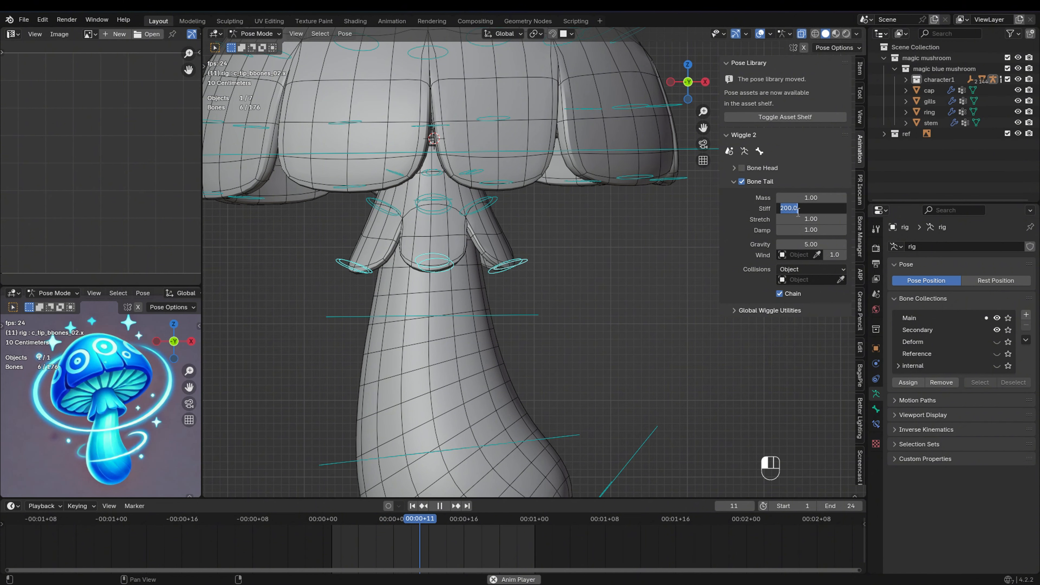
pyautogui.write('200')
pyautogui.press('Return')
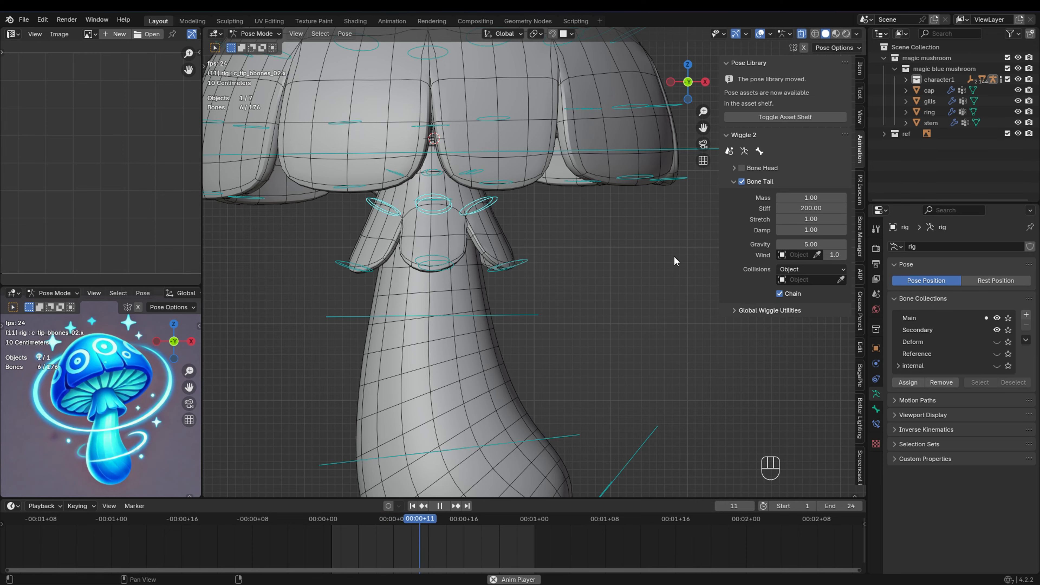
# - Test the softer lower ring bones by temporarily moving the root bone
pyautogui.scroll(-3, 674, 256)
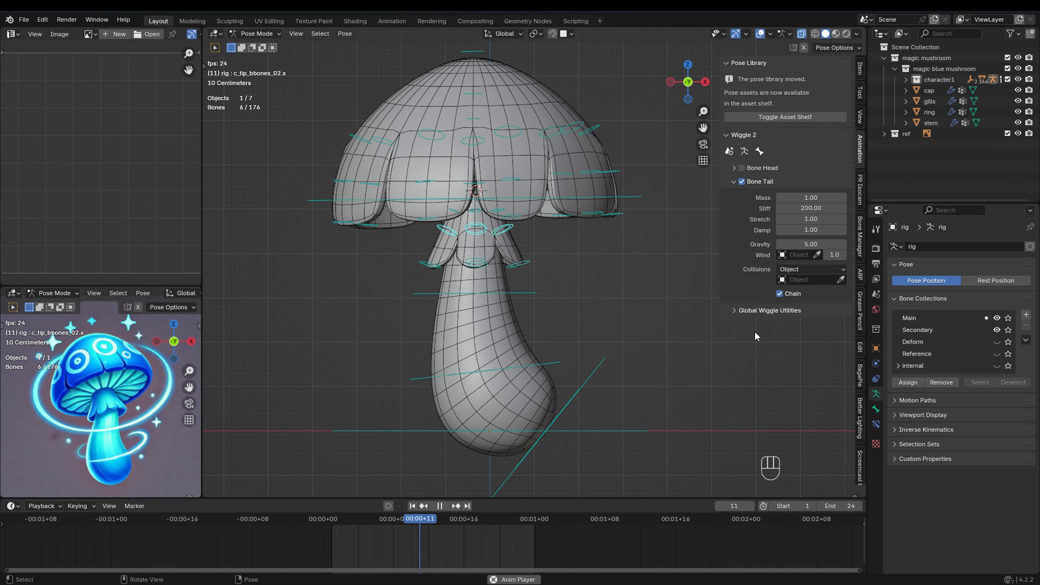
pyautogui.click(563, 432)
pyautogui.press('g')
pyautogui.rightClick(637, 426)
# - Select the six bones at the ring's upper edge, enable Bone Tail wiggle on them and set their Stiff to 200
pyautogui.moveTo(406, 207); pyautogui.dragTo(529, 245)
pyautogui.scroll(1, 573, 238)
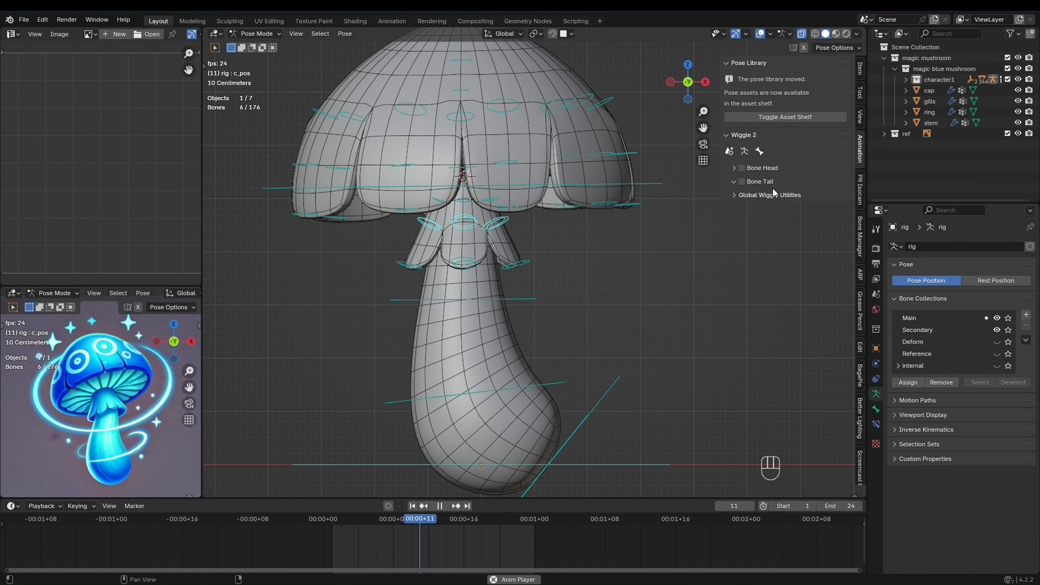
pyautogui.click(498, 223)
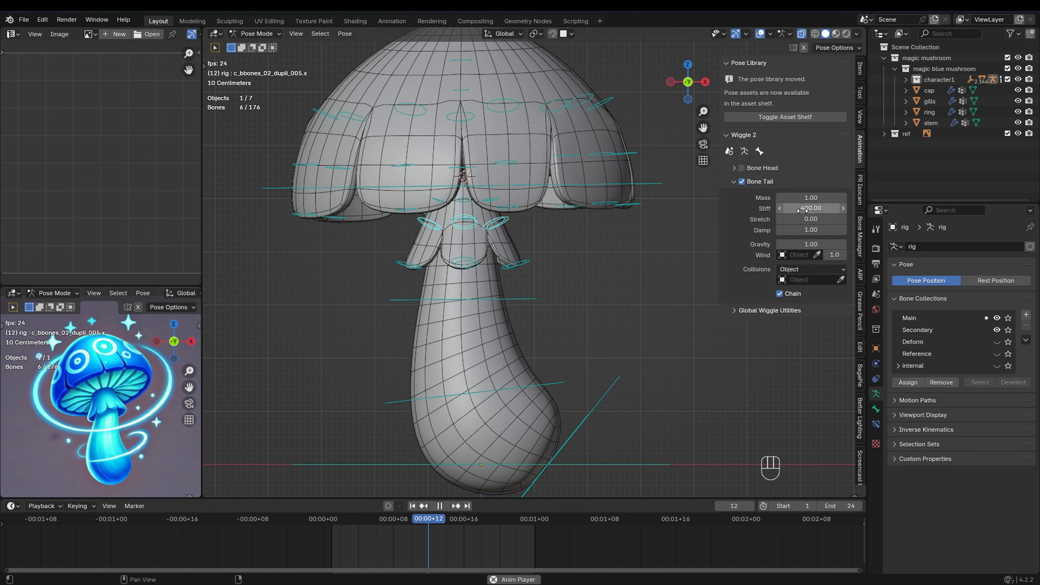
pyautogui.write('200')
pyautogui.press('Return')
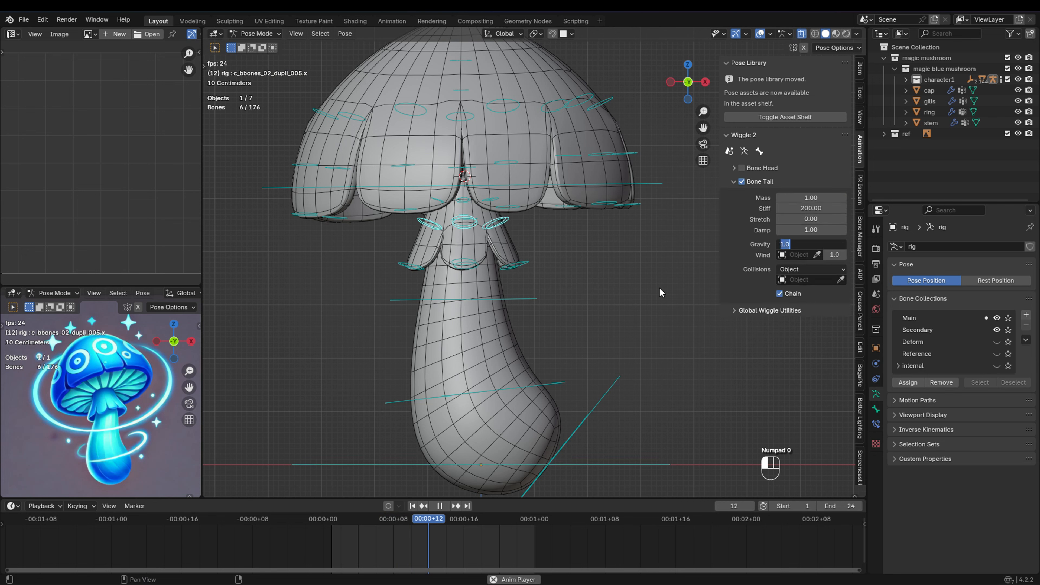
# - Test the ring's wiggle by temporarily moving the root bone and rotating the upper stem bone
pyautogui.click(599, 465)
pyautogui.press('g')
pyautogui.press('g')
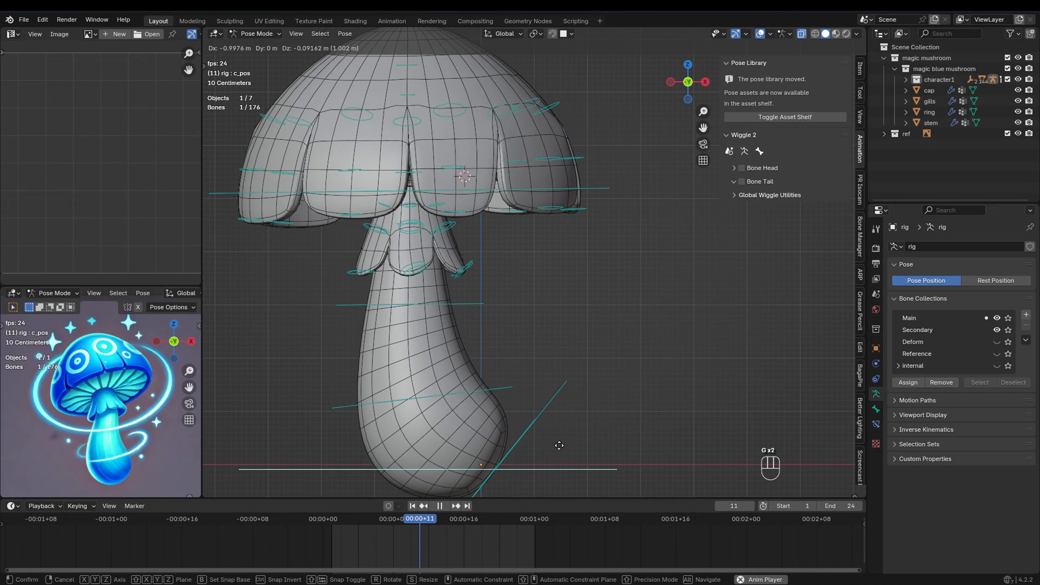
pyautogui.rightClick(573, 430)
pyautogui.click(512, 309)
pyautogui.press('r')
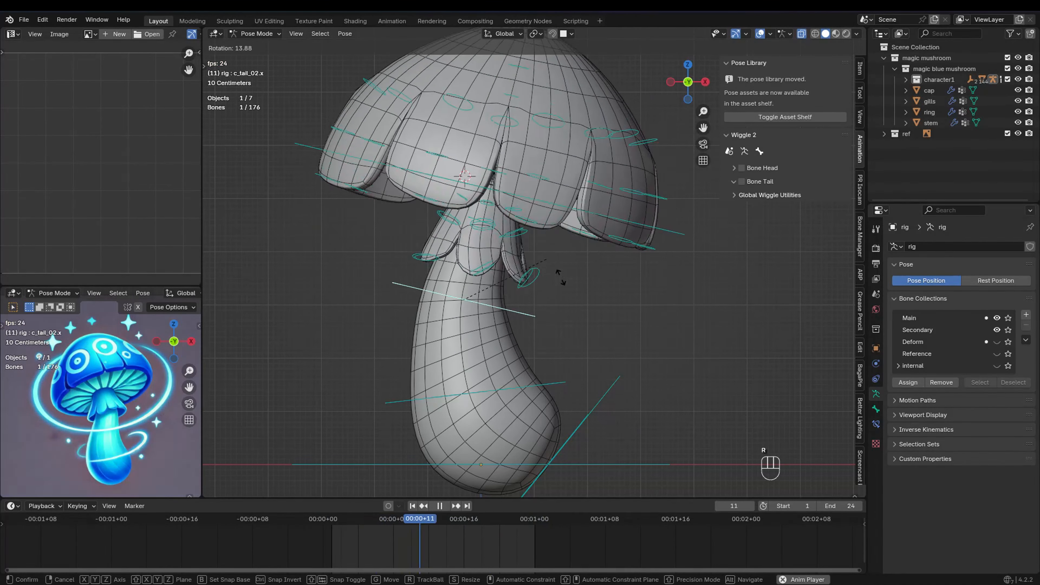
pyautogui.rightClick(533, 254)
# - Test the whole rig by temporarily moving the cap's wide base bone and the lower stem bone
pyautogui.scroll(-3, 532, 254)
pyautogui.click(607, 217)
pyautogui.press('g')
pyautogui.rightClick(659, 226)
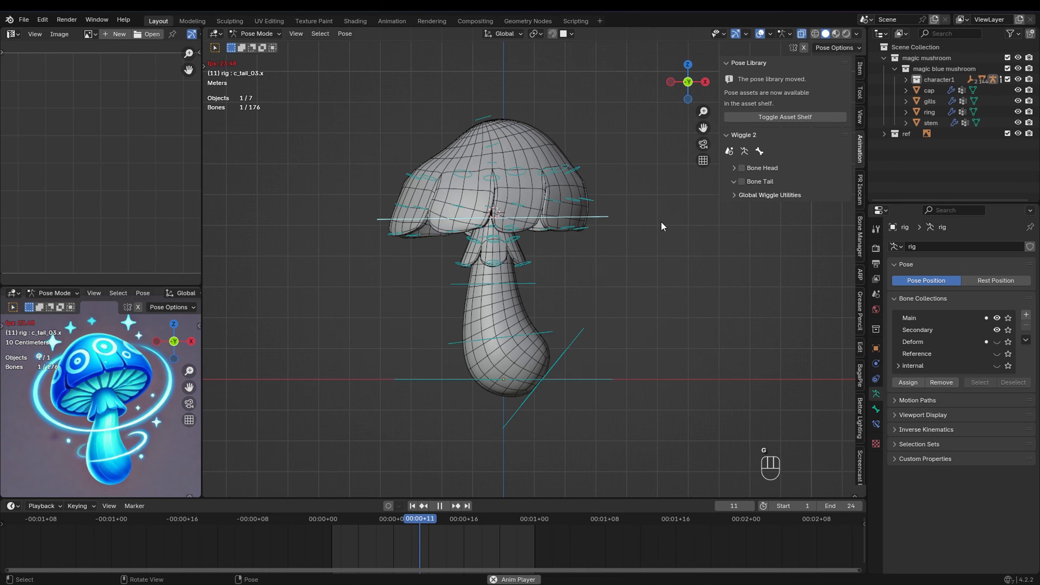
pyautogui.click(517, 334)
pyautogui.press('g')
pyautogui.rightClick(553, 330)
# - Check the slanted master bone's Bone Tail settings and test the rig by temporarily rotating the lower stem bone
pyautogui.click(741, 181)
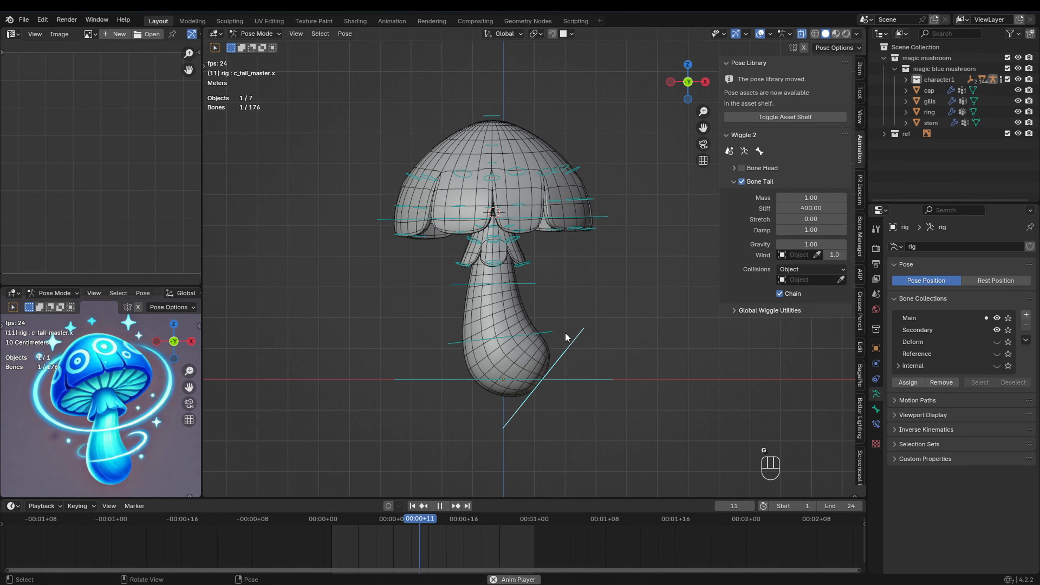
pyautogui.press('r')
pyautogui.click(576, 335)
pyautogui.click(600, 380)
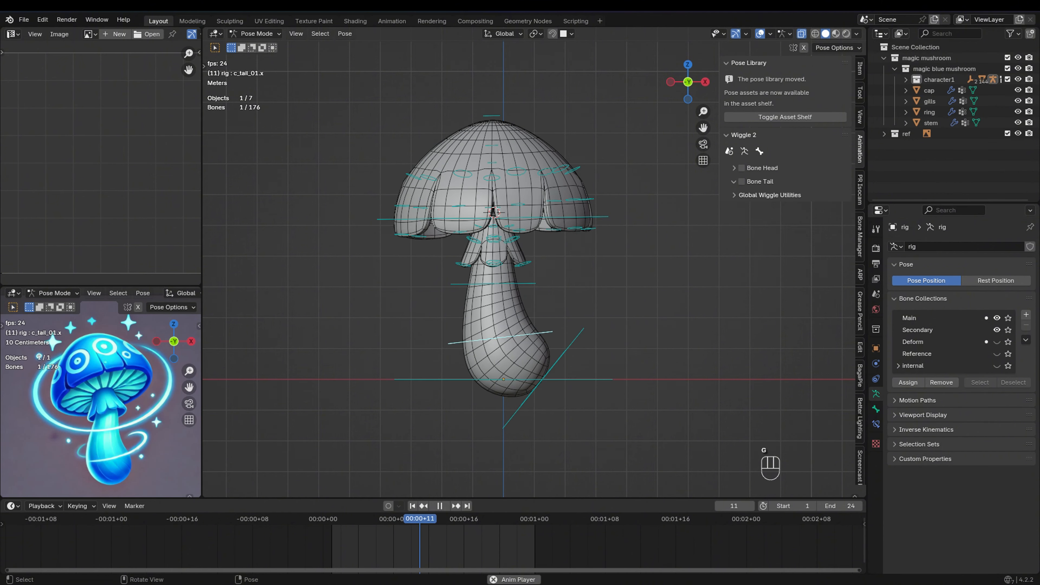
pyautogui.press('g')
pyautogui.press('r')
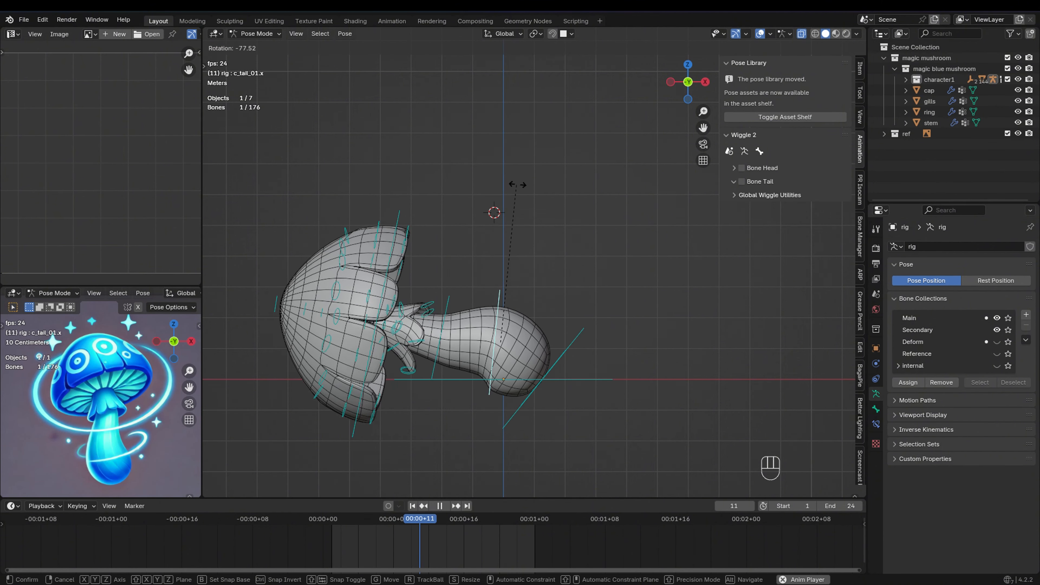
pyautogui.rightClick(519, 185)
# - Test the cap and ring wiggle by temporarily rotating the upper stem bone several times
pyautogui.click(532, 286)
pyautogui.press('r')
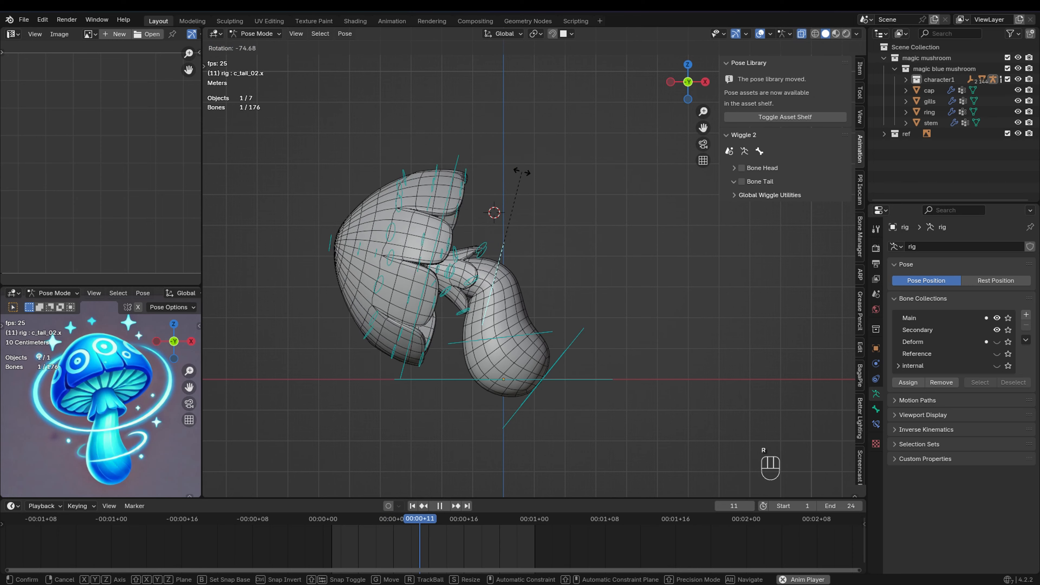
pyautogui.rightClick(517, 169)
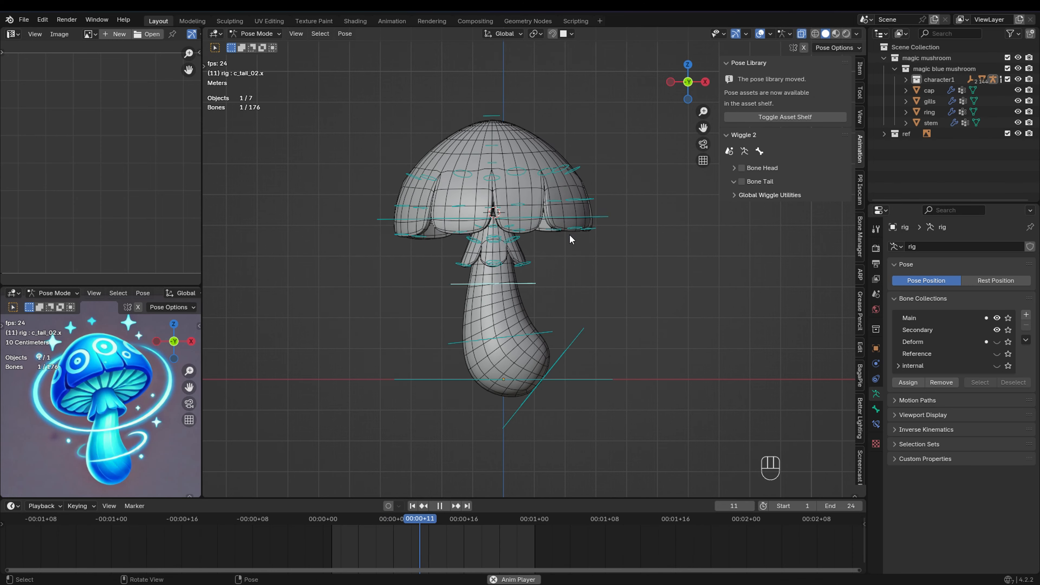
pyautogui.press('r')
pyautogui.rightClick(462, 203)
pyautogui.press('r')
pyautogui.rightClick(672, 268)
# - Mute Wiggle 2 for the whole scene and temporarily rotate the upper stem bone to compare the motion
pyautogui.click(730, 151)
pyautogui.press('r')
pyautogui.rightClick(733, 153)
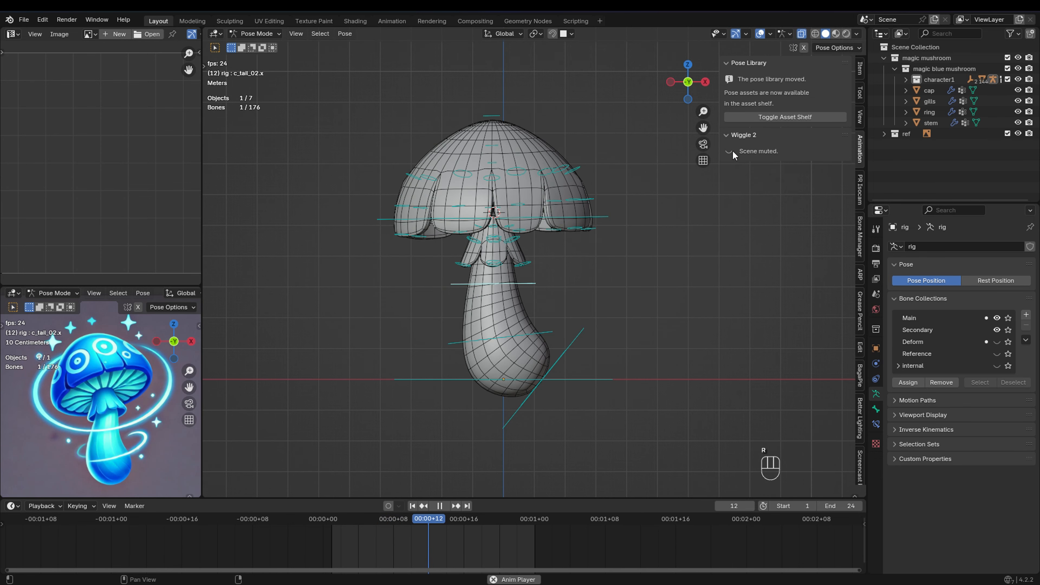
# - Select the root bone and save the file
pyautogui.click(571, 362)
pyautogui.press('w')
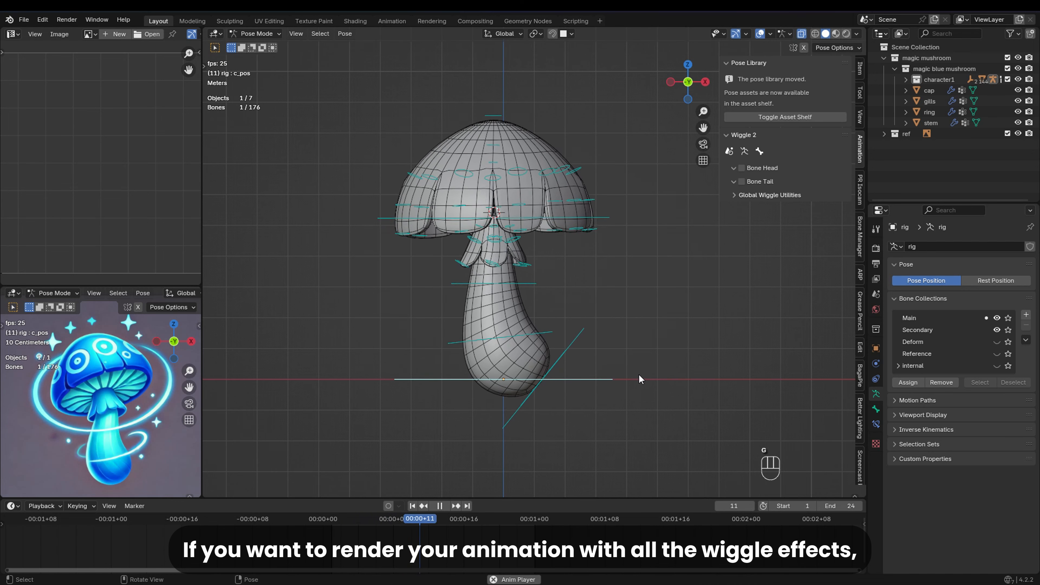
pyautogui.press('w')
pyautogui.press('w')
pyautogui.press('w')
pyautogui.press('q')
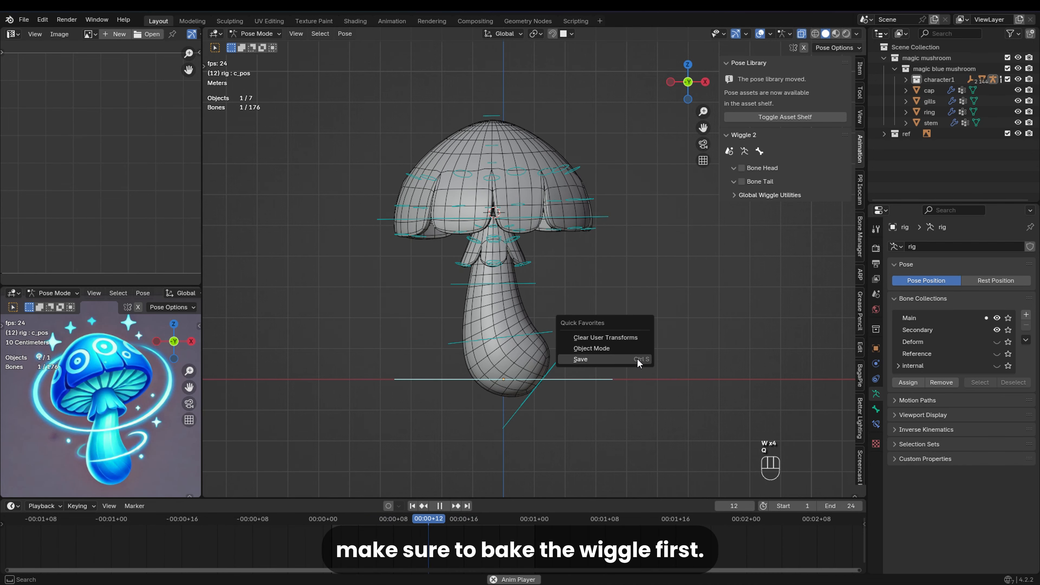
pyautogui.click(637, 359)
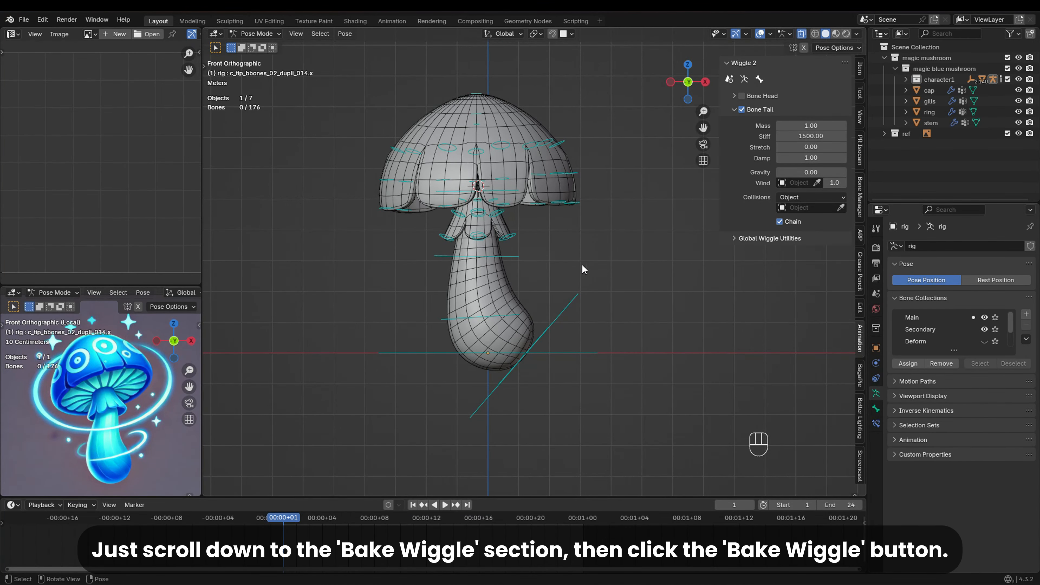
# - Show the Global Wiggle Utilities and examine the Bake Wiggle settings, including Preroll
pyautogui.click(764, 237)
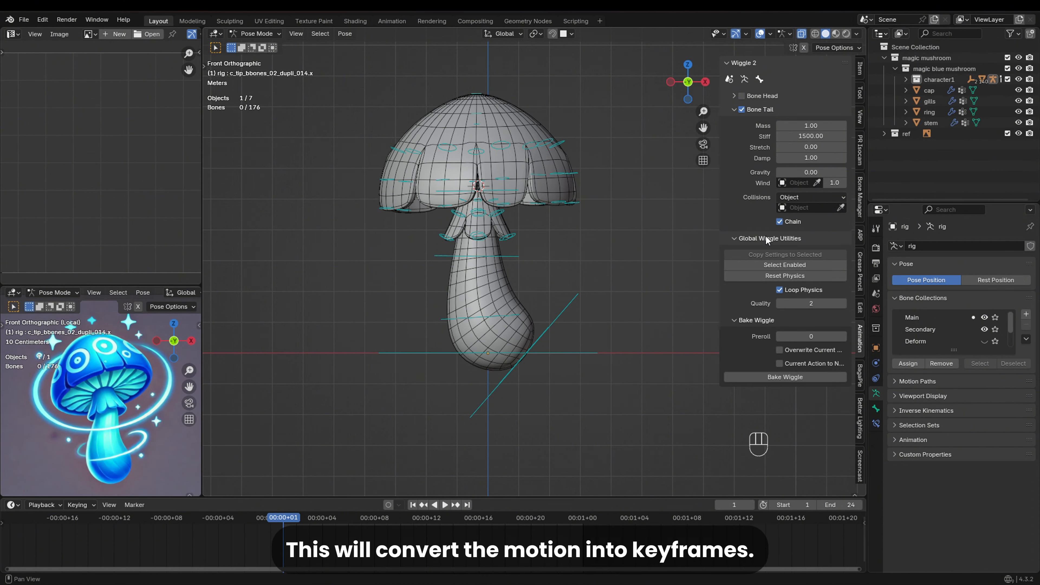
pyautogui.click(842, 337)
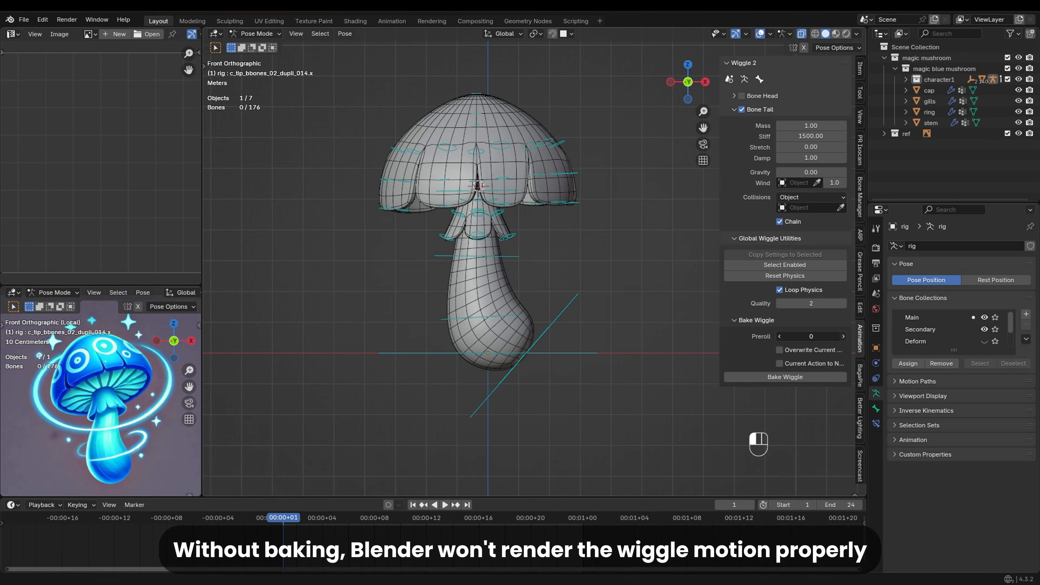
pyautogui.moveTo(847, 337); pyautogui.dragTo(845, 337)
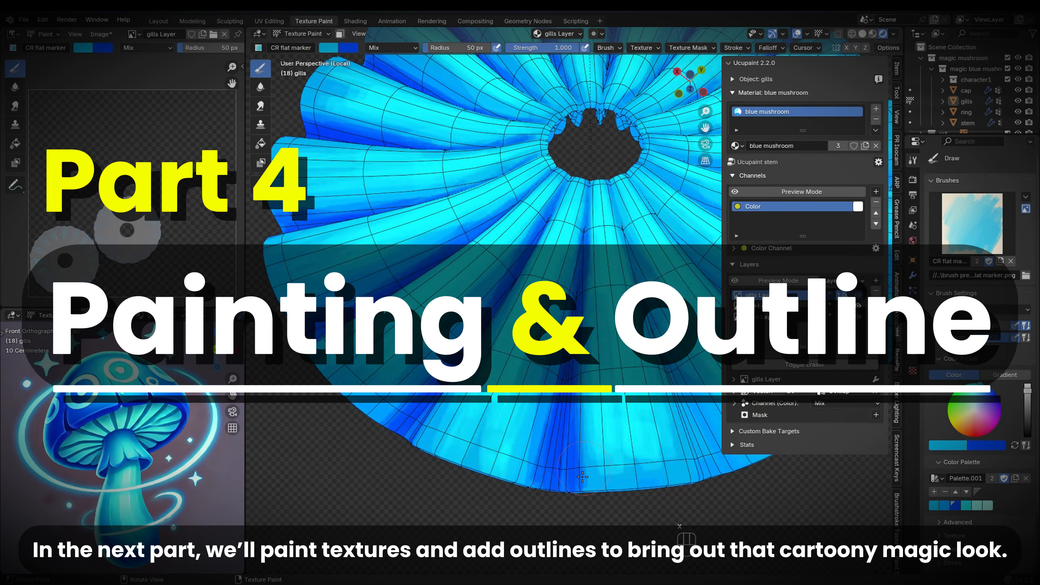
pyautogui.scroll(3, 590, 205)
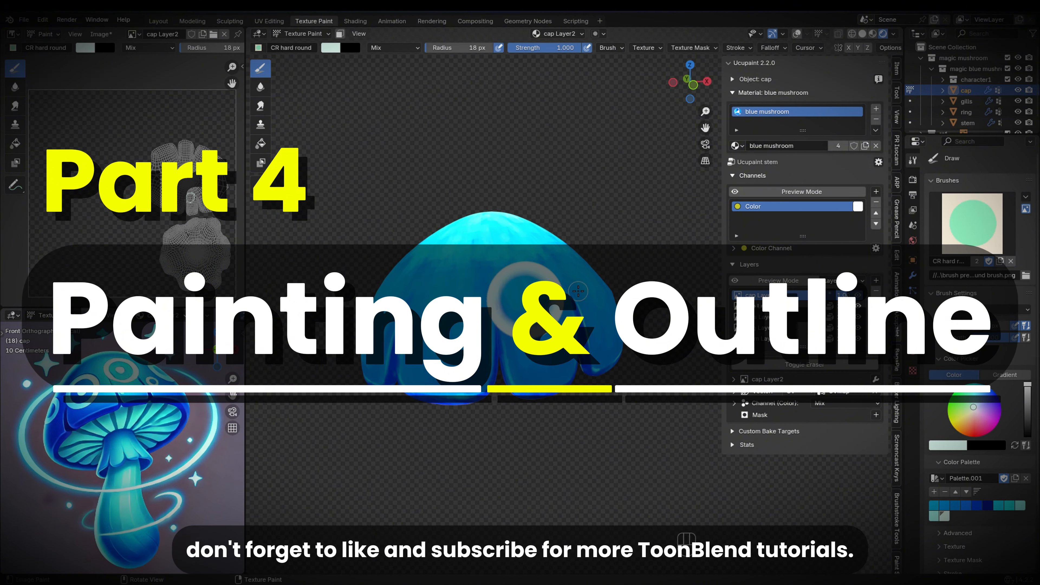
pyautogui.moveTo(697, 99); pyautogui.dragTo(677, 75)
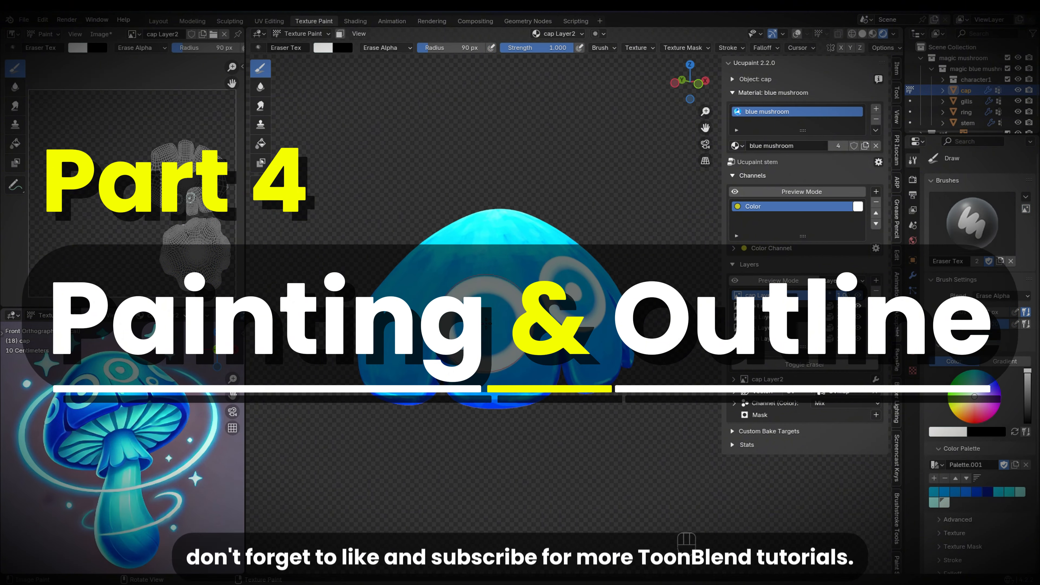